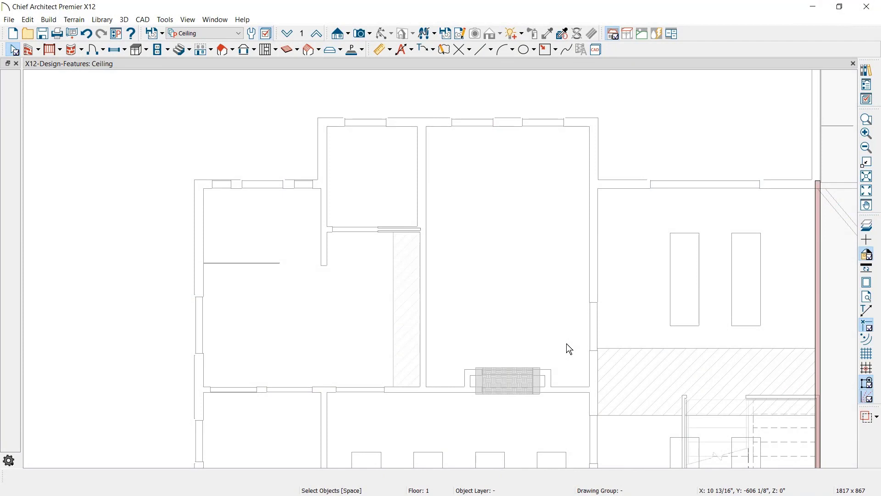
Step: Add a trey ceiling to the central room, reviewing its rope light and CA-01 molding settings
{"action": "left_click", "coordinate": [567, 345]}
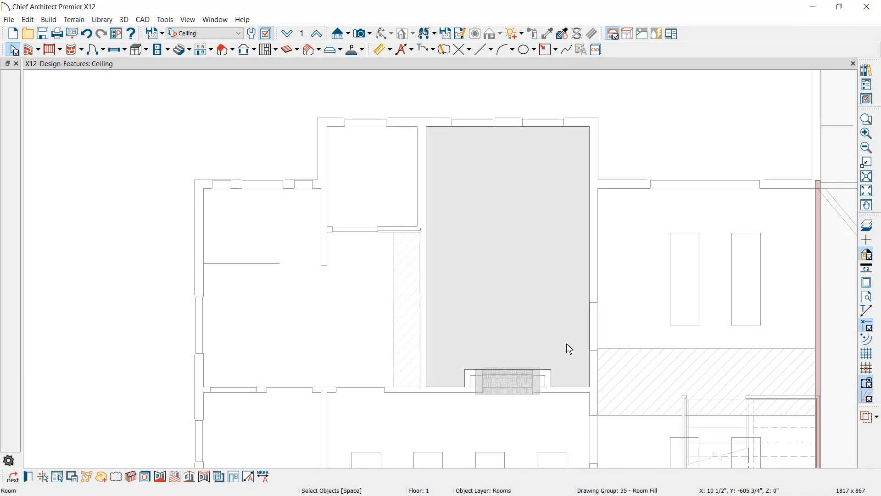
{"action": "left_click", "coordinate": [203, 478]}
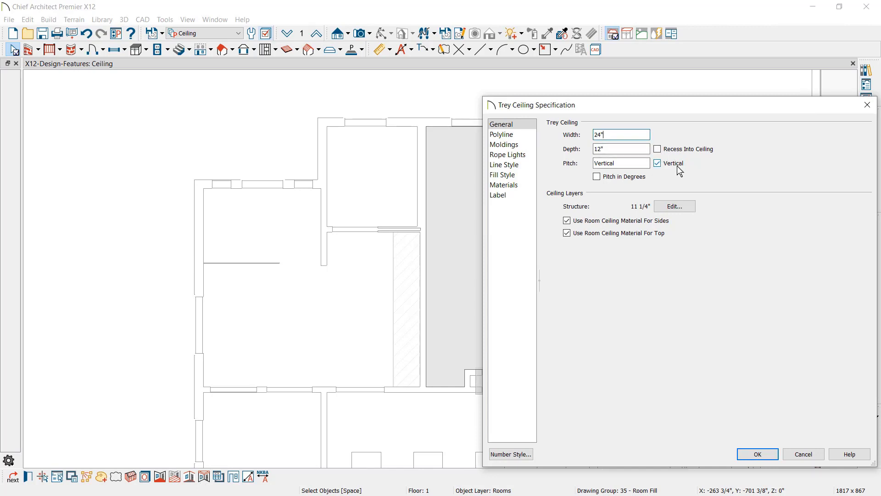
{"action": "left_click", "coordinate": [528, 156]}
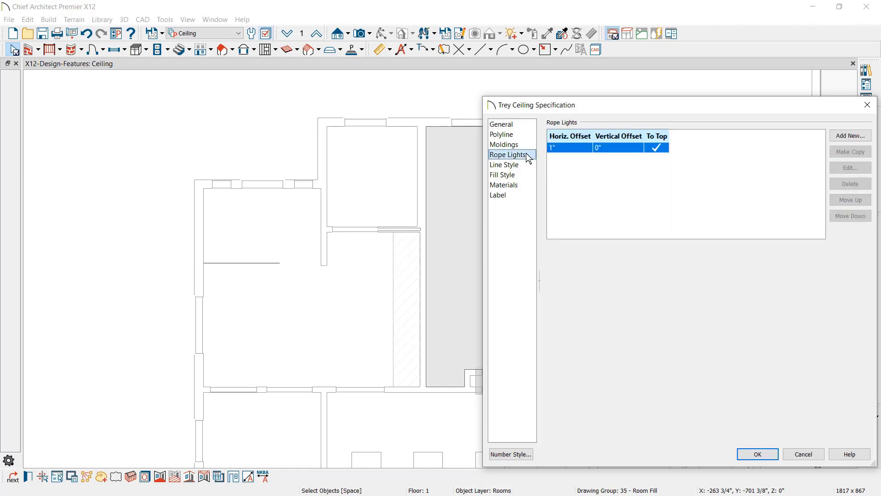
{"action": "left_click", "coordinate": [531, 145]}
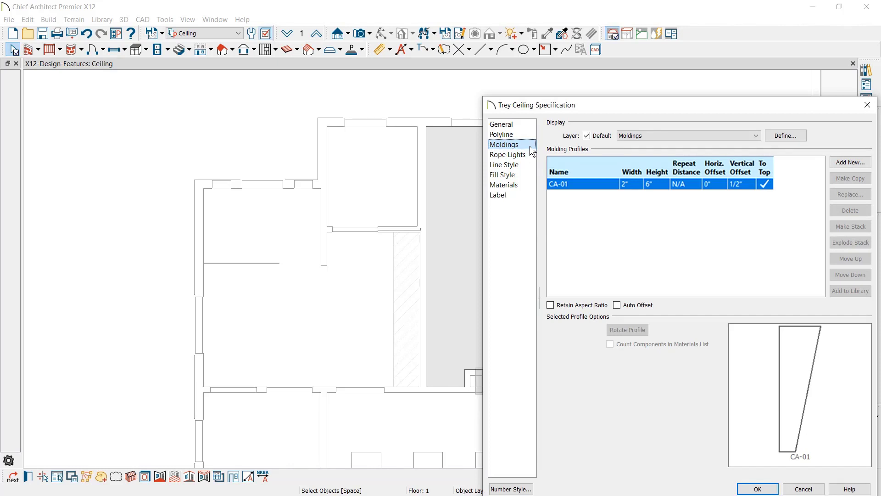
Step: Accept the trey ceiling settings and drag the new ceiling plane's top edge downward
{"action": "key", "text": "Return"}
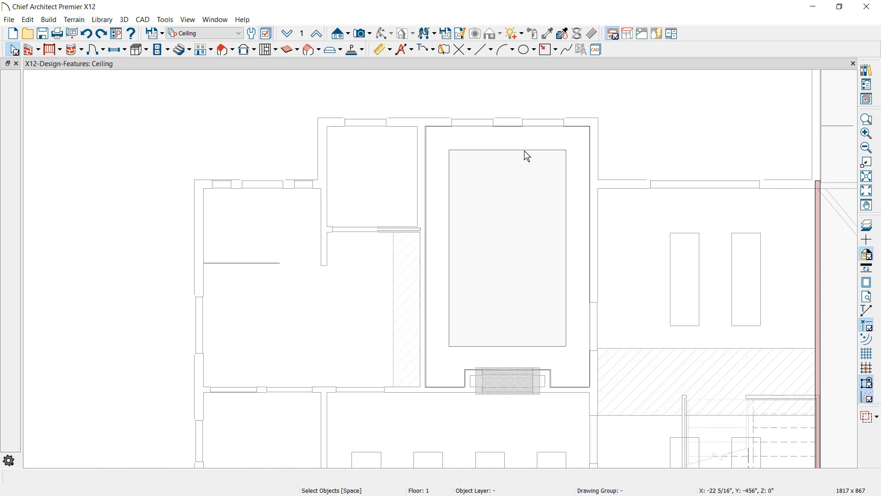
{"action": "left_click", "coordinate": [526, 154]}
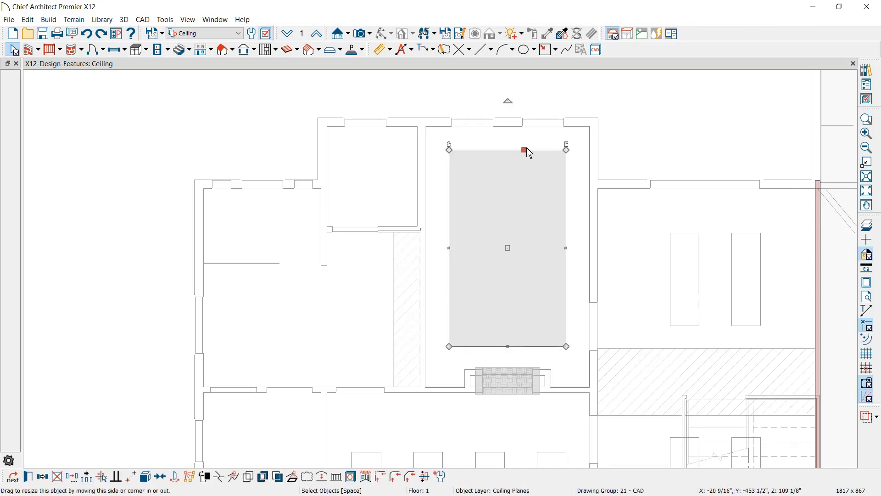
{"action": "left_click_drag", "start_coordinate": [524, 150], "coordinate": [564, 191]}
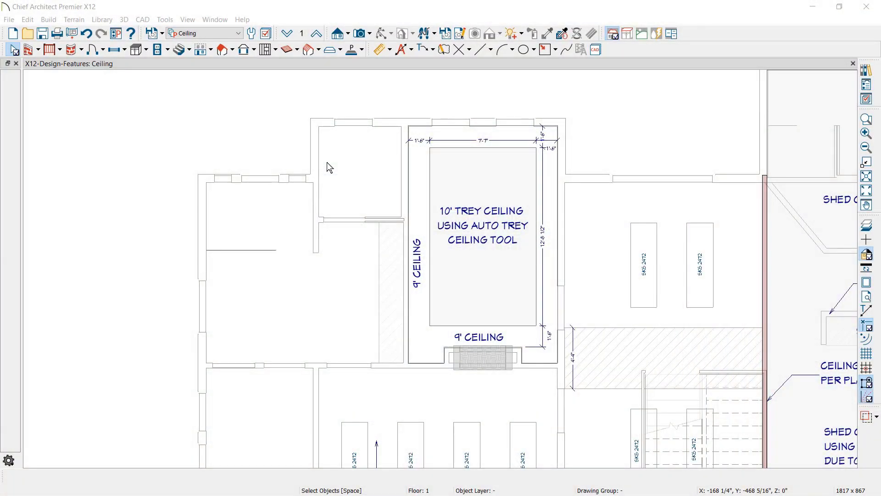
Step: In the small room's specification, toggle CA-70 molding's To Top off and back on
{"action": "double_click", "coordinate": [329, 168]}
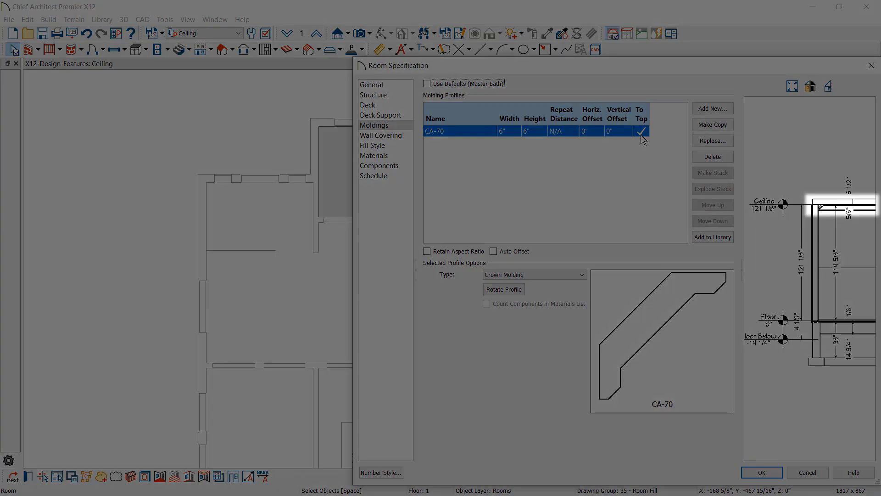
{"action": "left_click", "coordinate": [642, 134]}
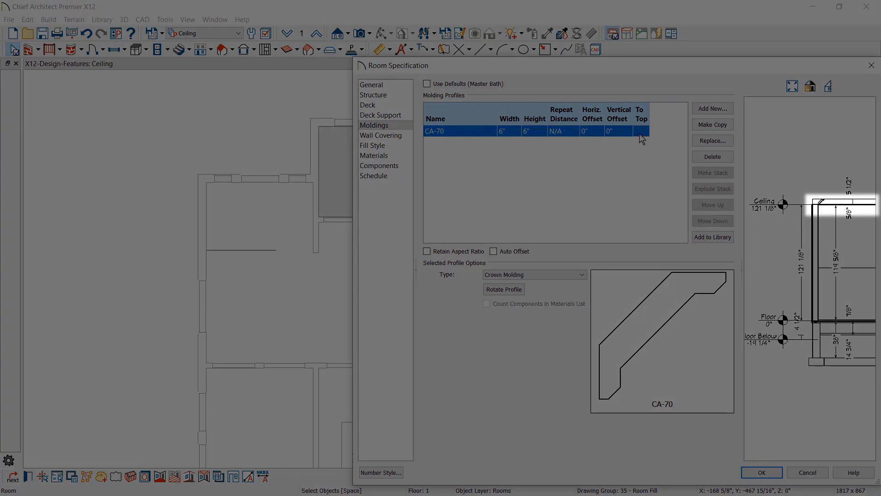
{"action": "left_click", "coordinate": [642, 134]}
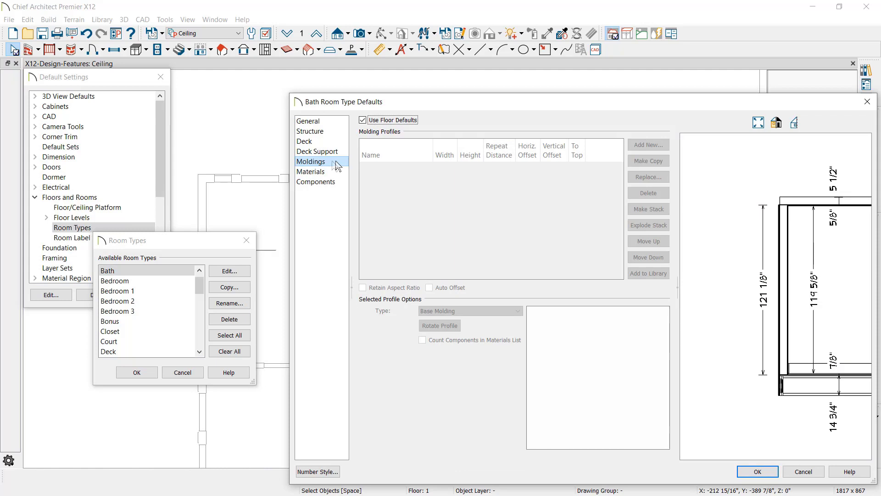
Step: Uncheck Use Floor Defaults for the Bath room type, then open the Office room type's defaults
{"action": "left_click", "coordinate": [363, 120]}
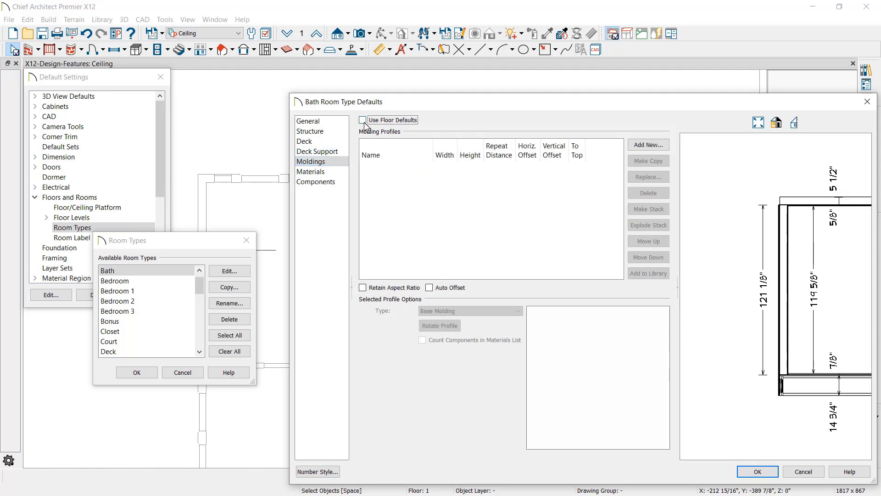
{"action": "key", "text": "Return"}
{"action": "key", "text": "o"}
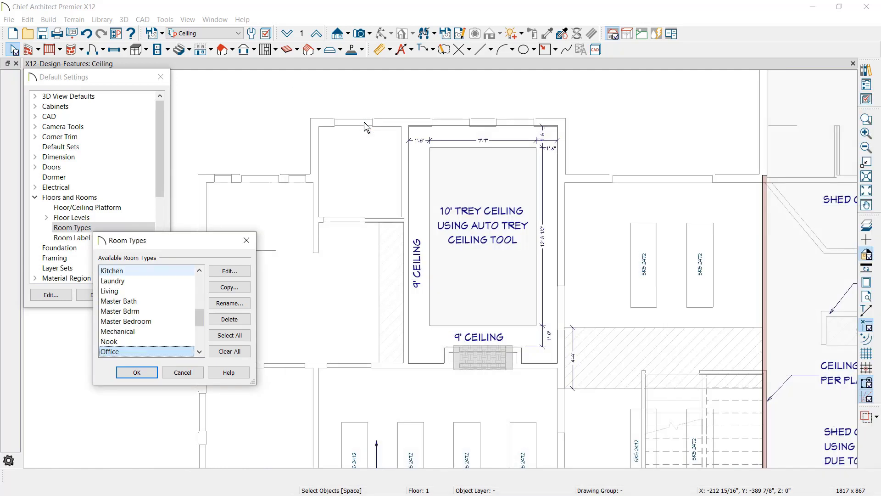
{"action": "left_click", "coordinate": [227, 275]}
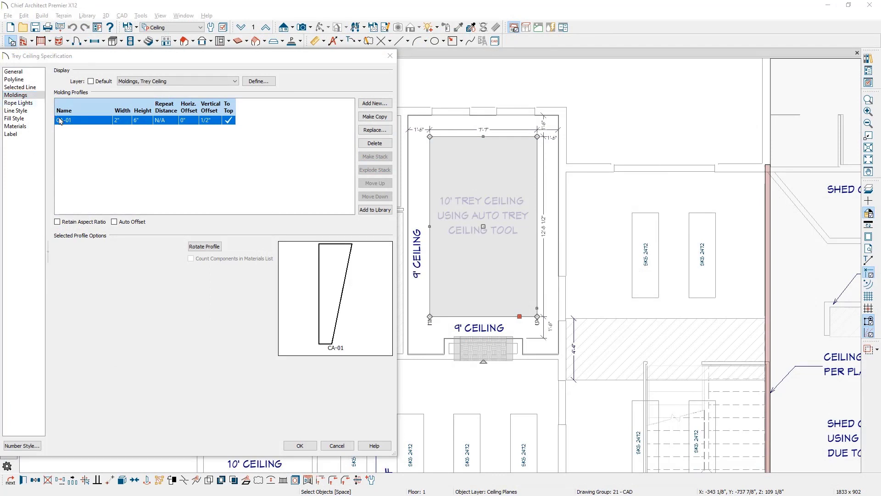
Step: Rotate the trey ceiling's CA-01 molding profile four times through its orientations
{"action": "left_click", "coordinate": [217, 249]}
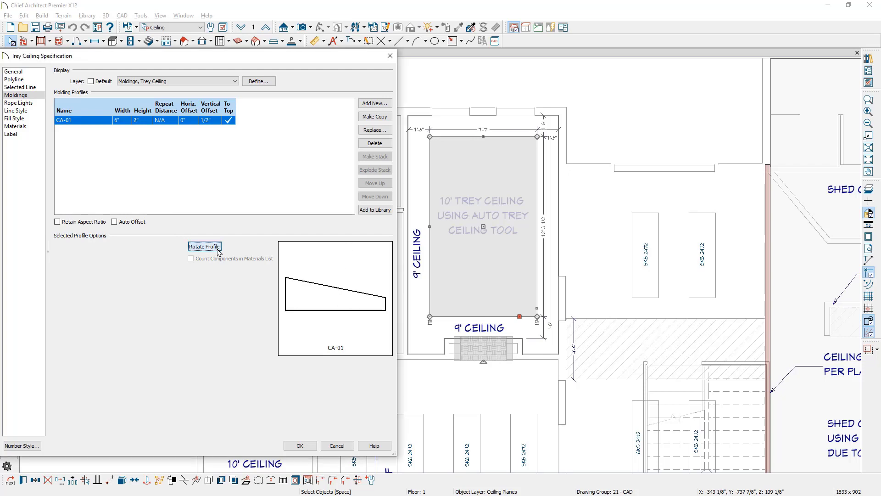
{"action": "left_click", "coordinate": [217, 249]}
{"action": "left_click", "coordinate": [217, 249]}
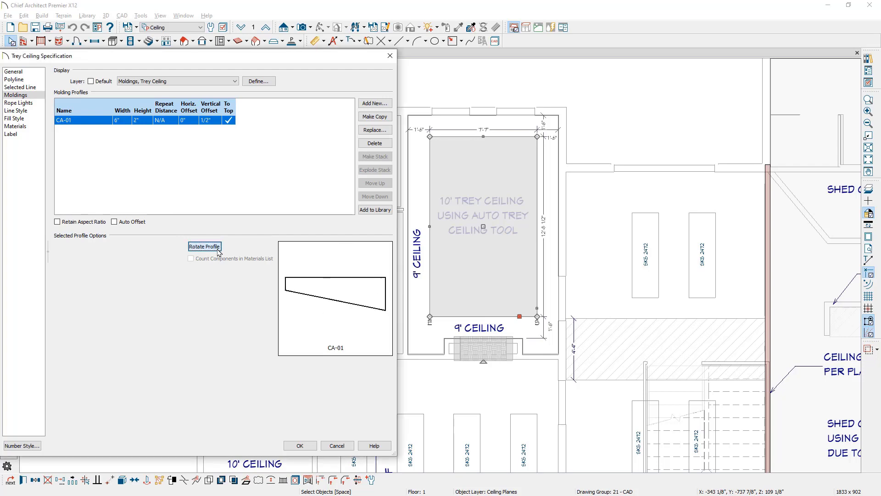
{"action": "left_click", "coordinate": [218, 249]}
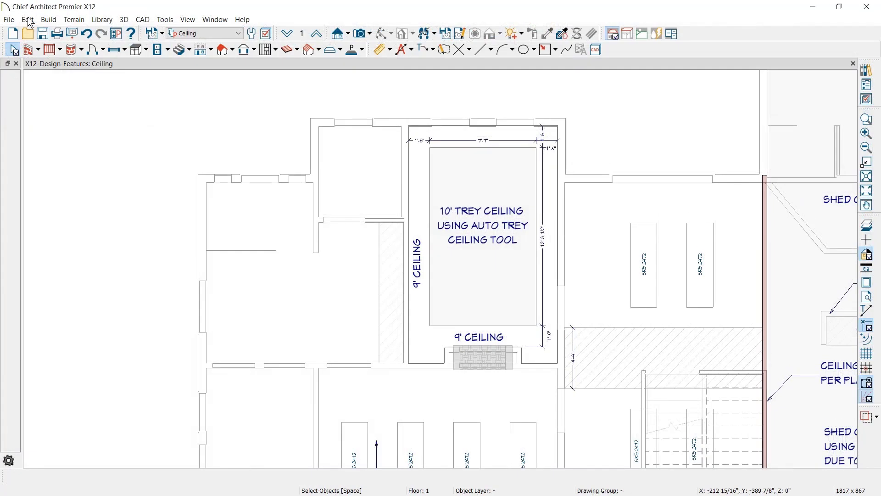
Step: Look over Edit > Delete Objects, close it, and bring up Layer Display Options
{"action": "left_click", "coordinate": [27, 19]}
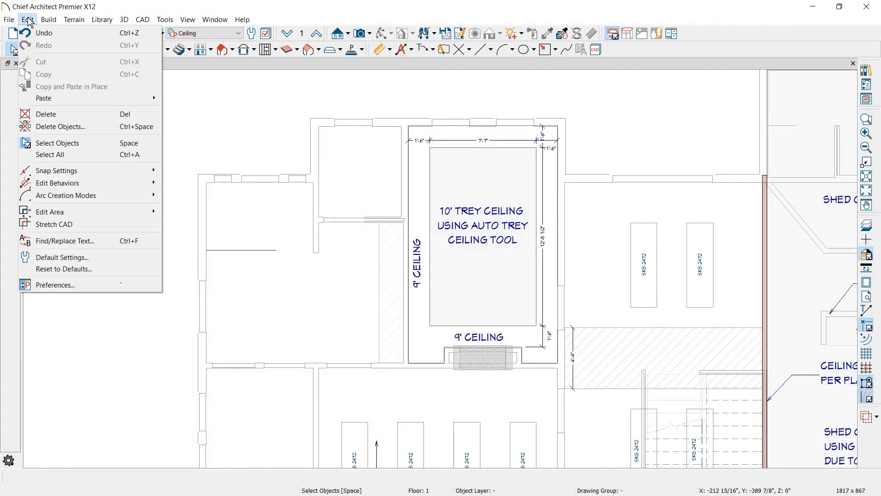
{"action": "left_click", "coordinate": [96, 132]}
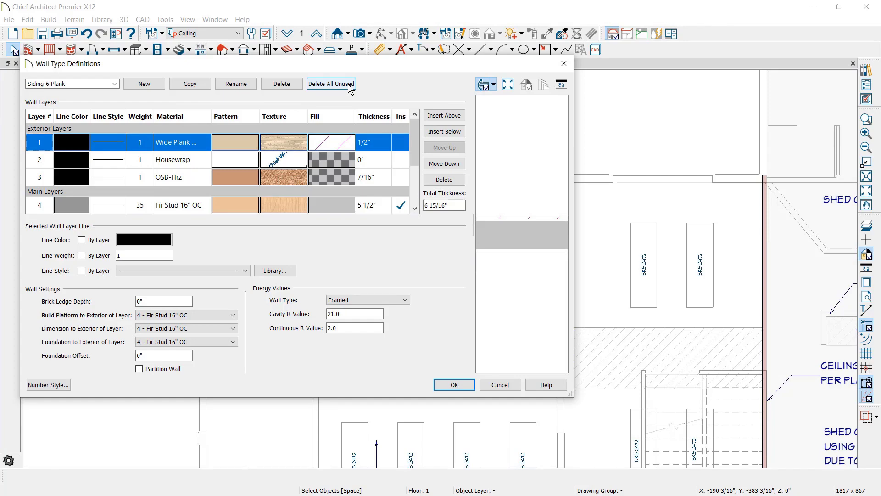
{"action": "key", "text": "Escape"}
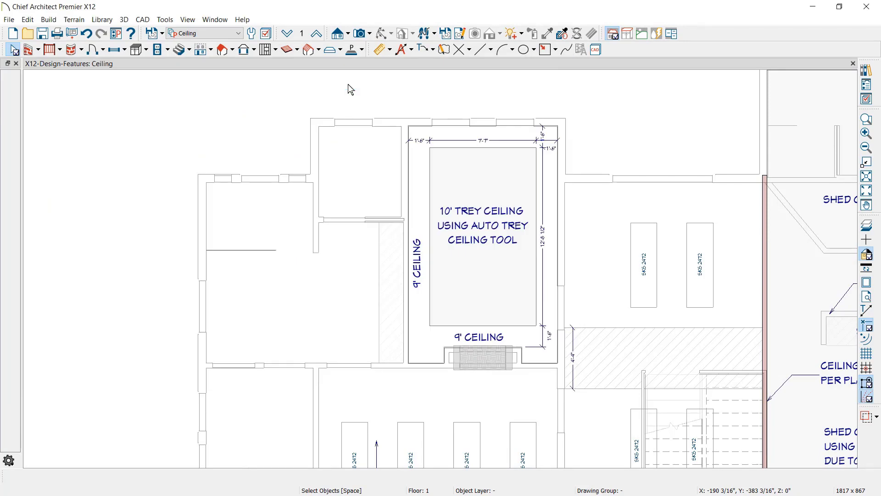
{"action": "left_click", "coordinate": [267, 34]}
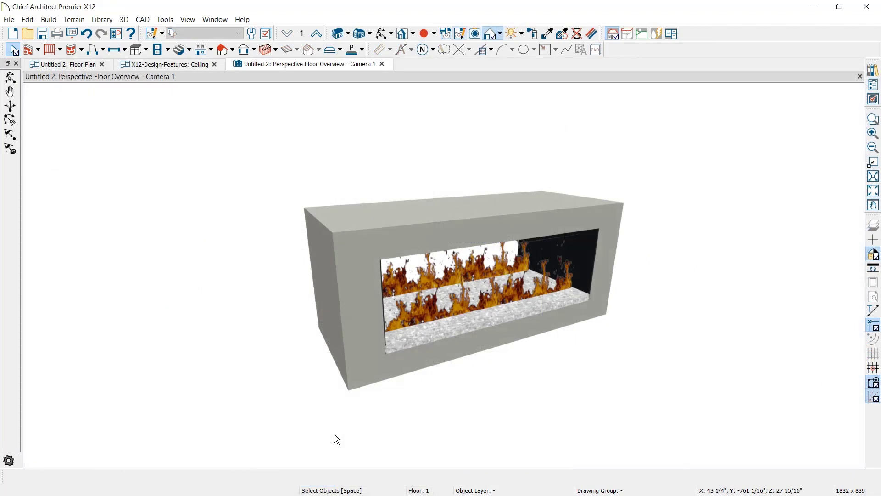
Step: Convert the selected fireplace into a library symbol named 'Fireplace'
{"action": "left_click", "coordinate": [356, 372]}
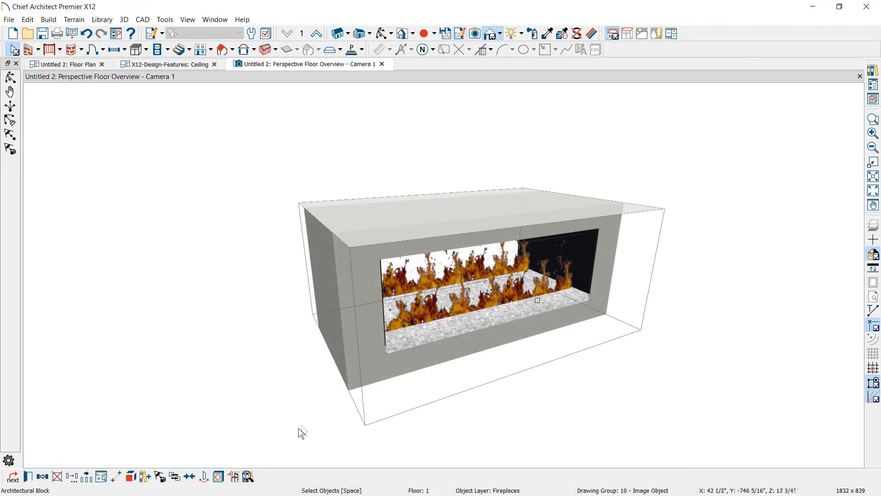
{"action": "left_click", "coordinate": [234, 476]}
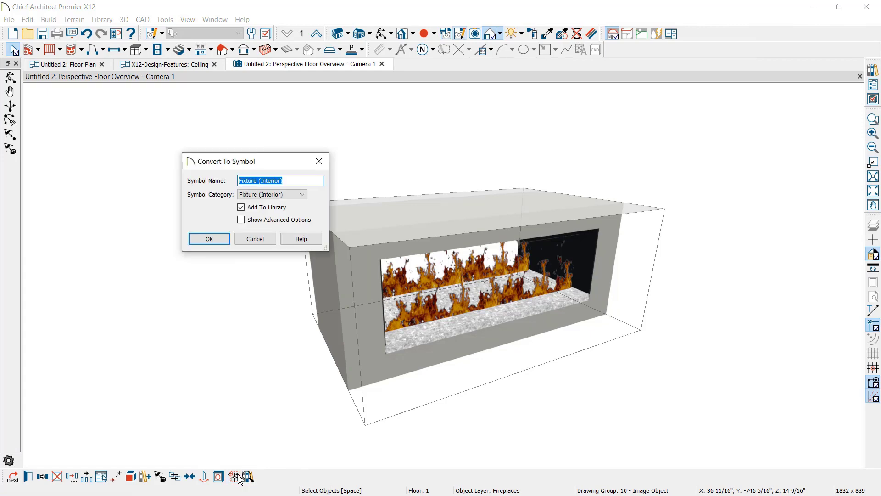
{"action": "type", "text": "Fireplace"}
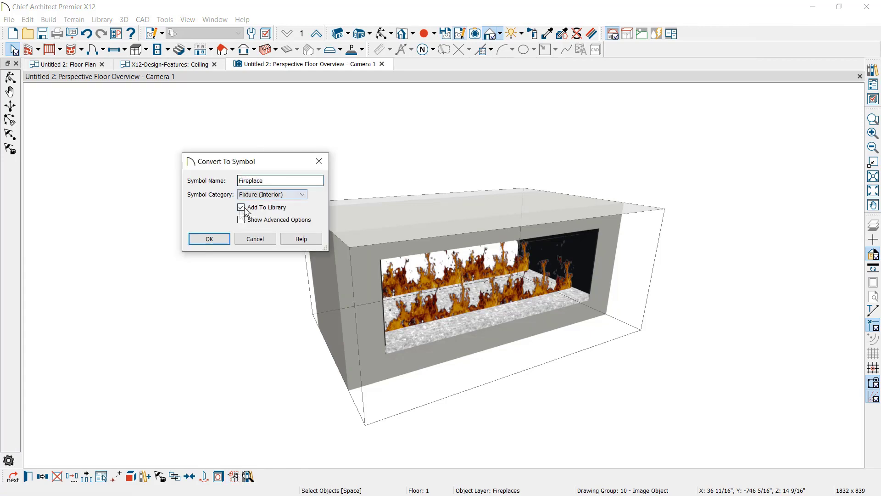
{"action": "left_click", "coordinate": [214, 236]}
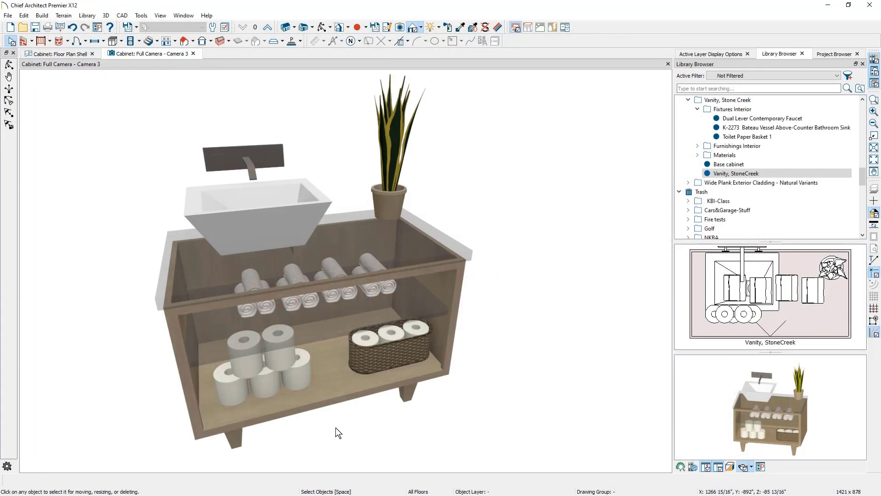
Step: Add the vanity to the library with Fixtures Interior and base cabinet ticked, saved in subfolders
{"action": "left_click", "coordinate": [322, 395]}
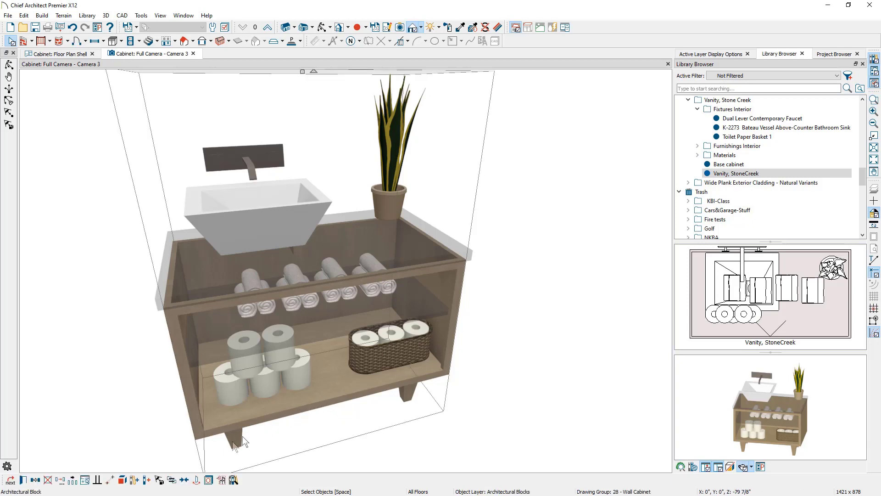
{"action": "left_click", "coordinate": [147, 481]}
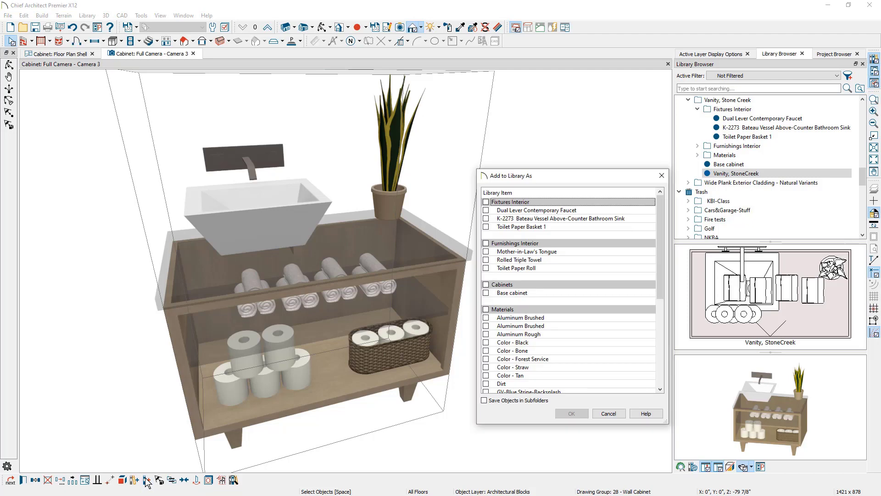
{"action": "left_click", "coordinate": [487, 203]}
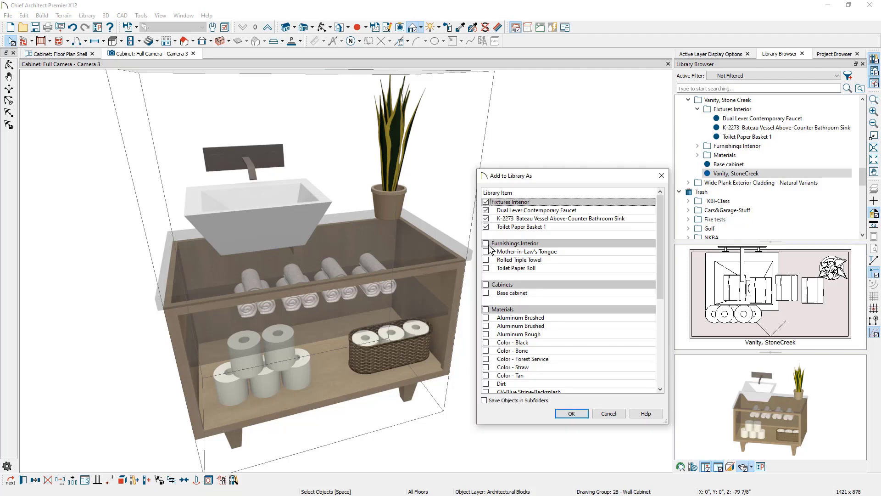
{"action": "left_click", "coordinate": [486, 285]}
{"action": "left_click", "coordinate": [485, 401]}
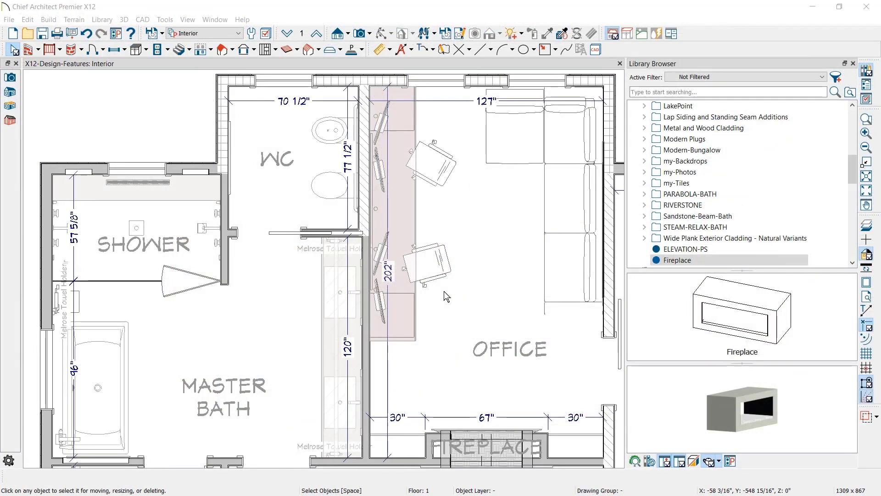
Step: Locate the office chair's original, the Kingston Desk Chair, in the library
{"action": "left_click", "coordinate": [437, 275]}
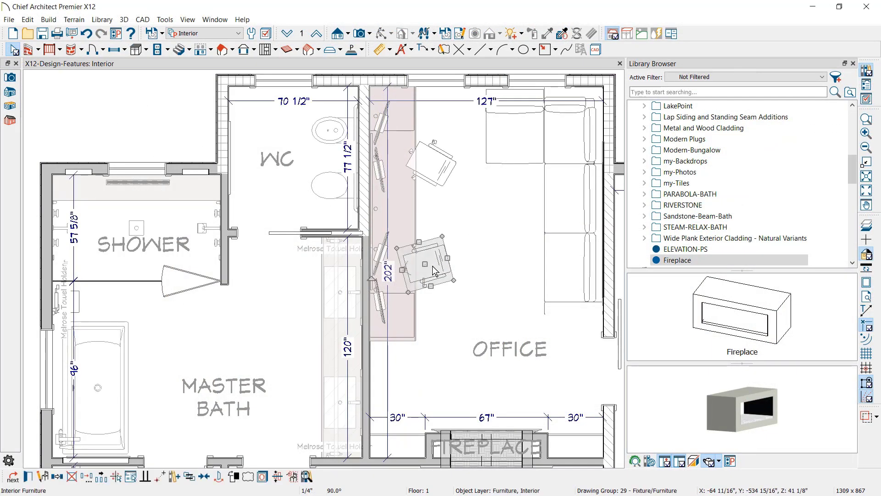
{"action": "left_click", "coordinate": [307, 476]}
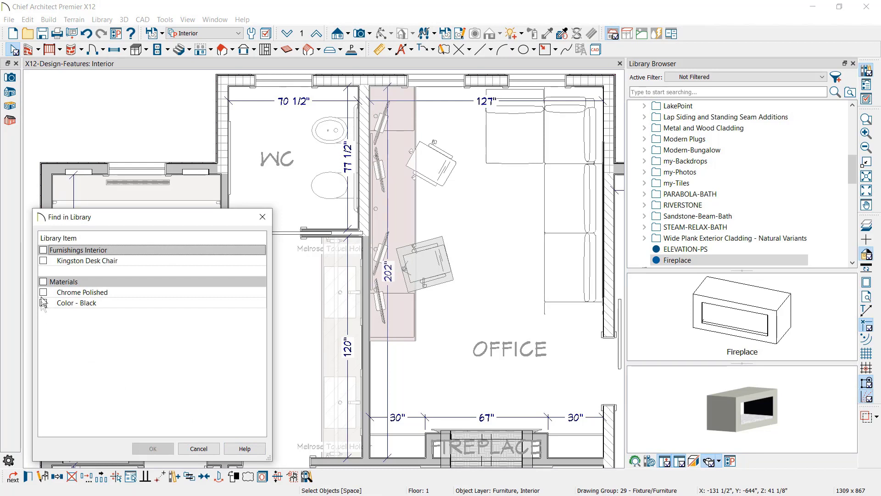
{"action": "left_click", "coordinate": [43, 261]}
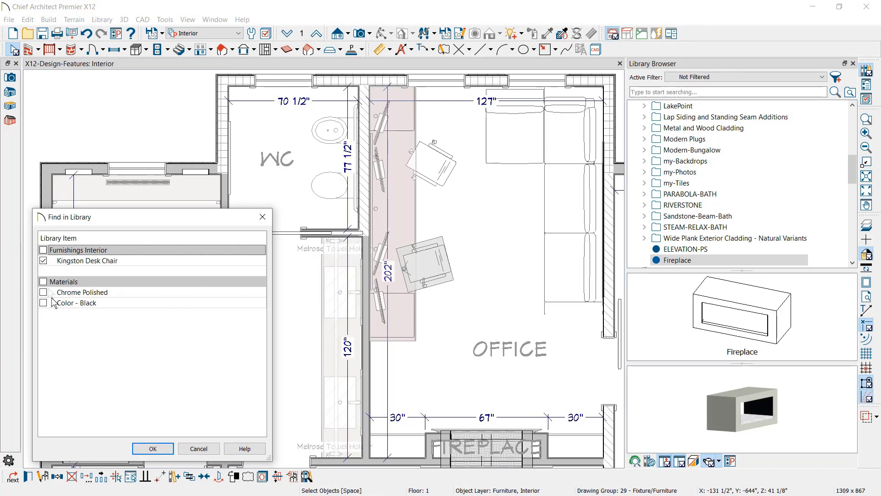
{"action": "left_click", "coordinate": [151, 449]}
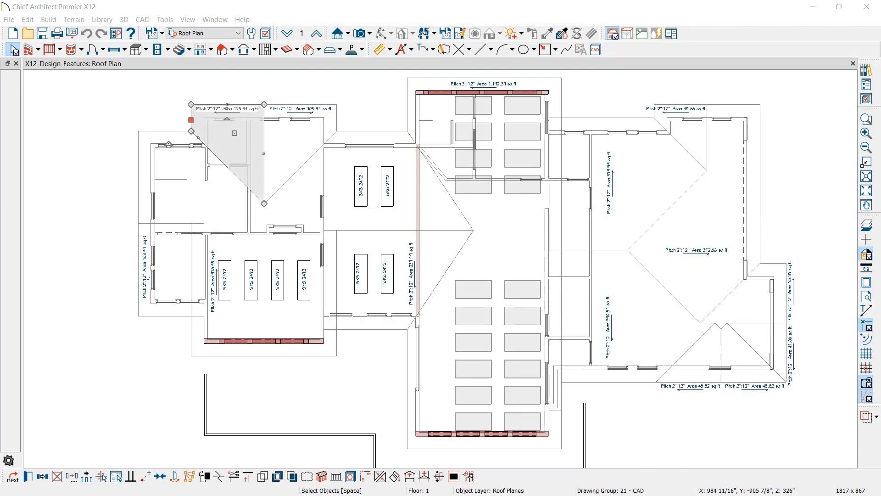
Step: Open the roof plane's specification and preview the truss lock diagram before returning to rafters
{"action": "key", "text": "ctrl+e"}
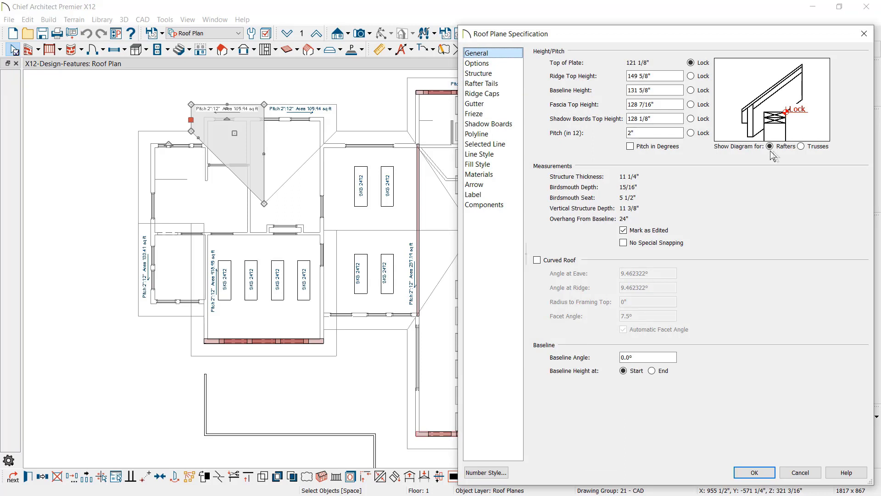
{"action": "left_click", "coordinate": [801, 147]}
{"action": "left_click", "coordinate": [782, 147]}
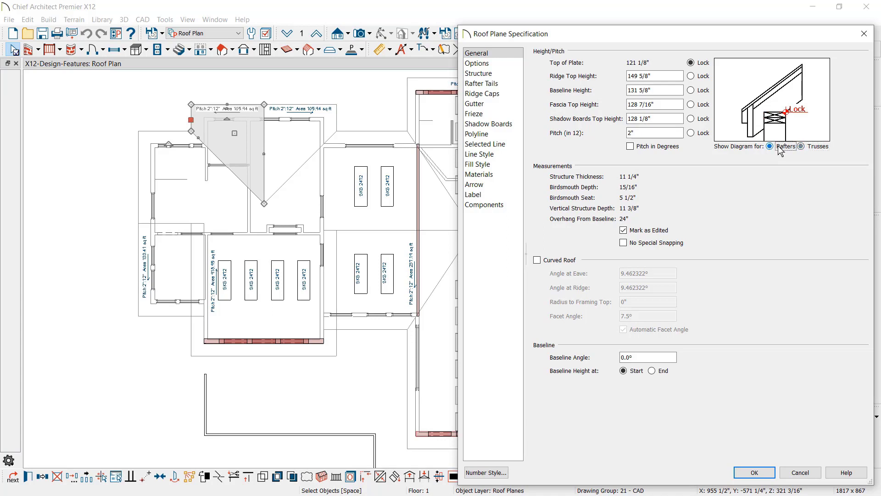
Step: Cycle the lock through ridge, baseline, fascia and shadow board heights, ending on roof pitch
{"action": "left_click", "coordinate": [691, 76]}
{"action": "left_click", "coordinate": [692, 90]}
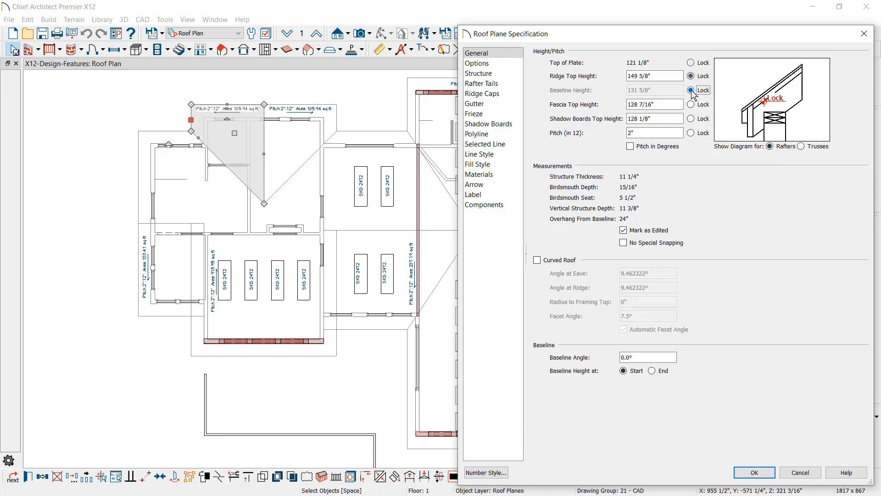
{"action": "left_click", "coordinate": [692, 105]}
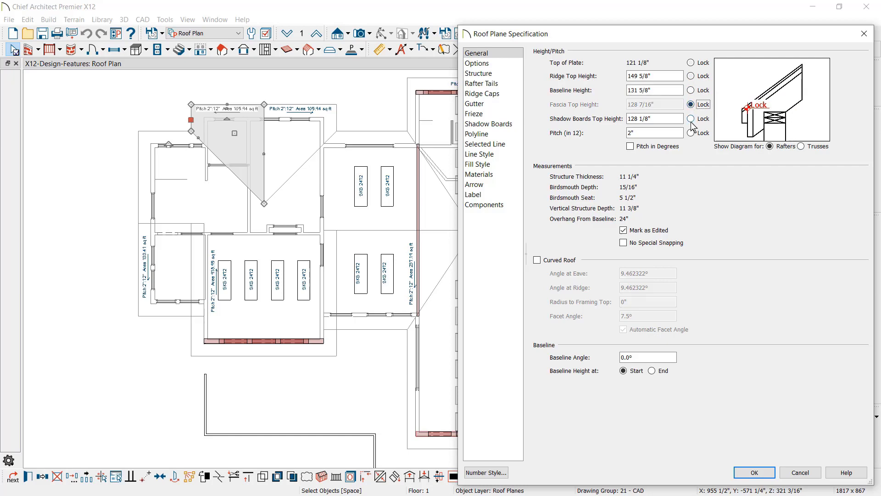
{"action": "left_click", "coordinate": [691, 119]}
{"action": "left_click", "coordinate": [691, 133]}
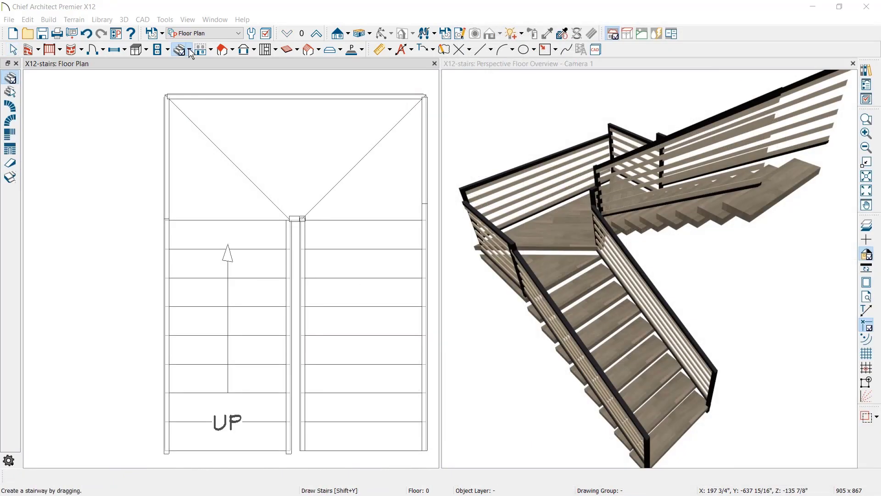
Step: Choose U-Shaped Stair and enable Make Winders and Split Landing for the new staircase
{"action": "left_click", "coordinate": [189, 50]}
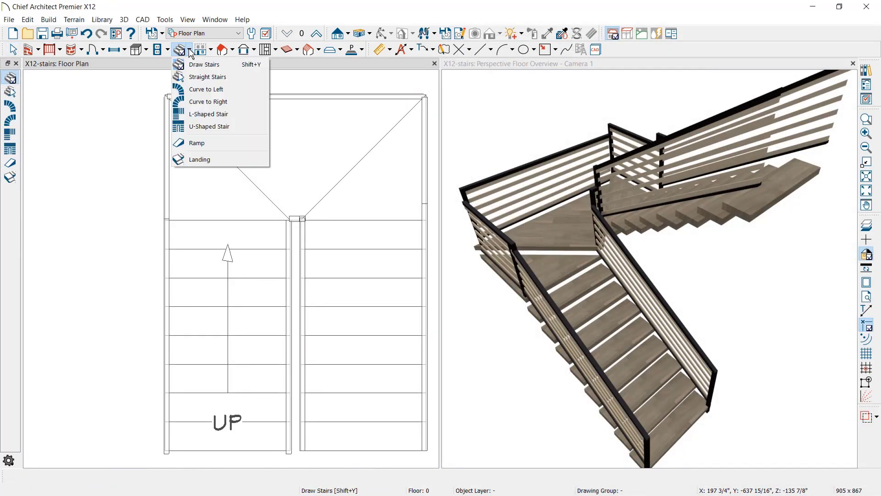
{"action": "left_click", "coordinate": [252, 127]}
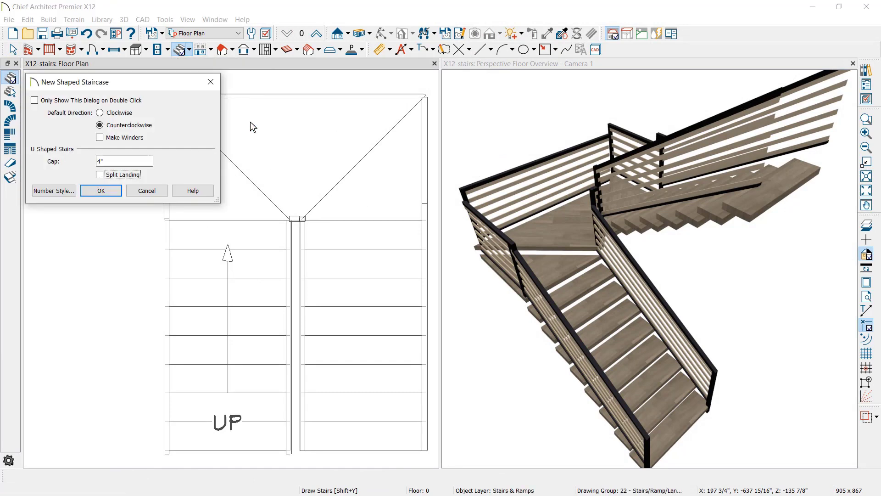
{"action": "left_click", "coordinate": [99, 138]}
{"action": "left_click", "coordinate": [99, 174]}
Step: Create the stair, shorten its first flight, and push the straight flight against the U-shaped stair
{"action": "left_click", "coordinate": [91, 190]}
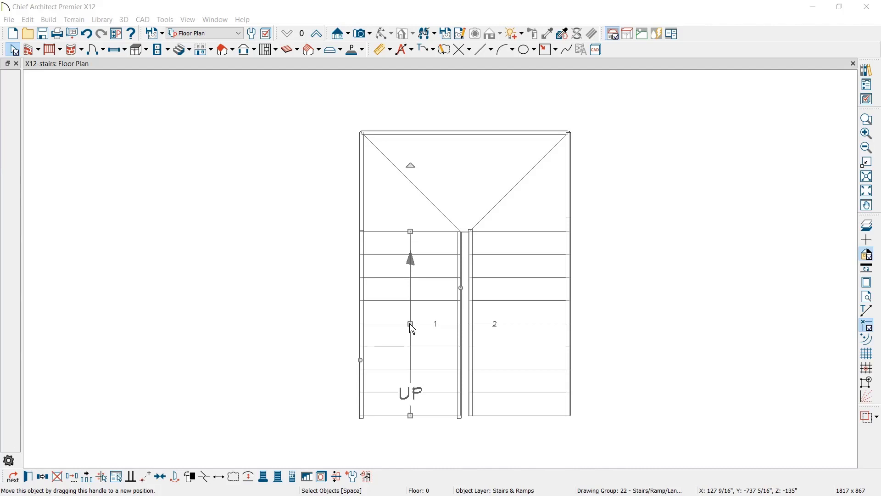
{"action": "mouse_move", "coordinate": [411, 324]}
{"action": "left_mouse_down"}
{"action": "mouse_move", "coordinate": [396, 322]}
{"action": "mouse_move", "coordinate": [355, 271]}
{"action": "mouse_move", "coordinate": [432, 313]}
{"action": "mouse_move", "coordinate": [281, 350]}
{"action": "mouse_move", "coordinate": [412, 324]}
{"action": "left_mouse_up"}
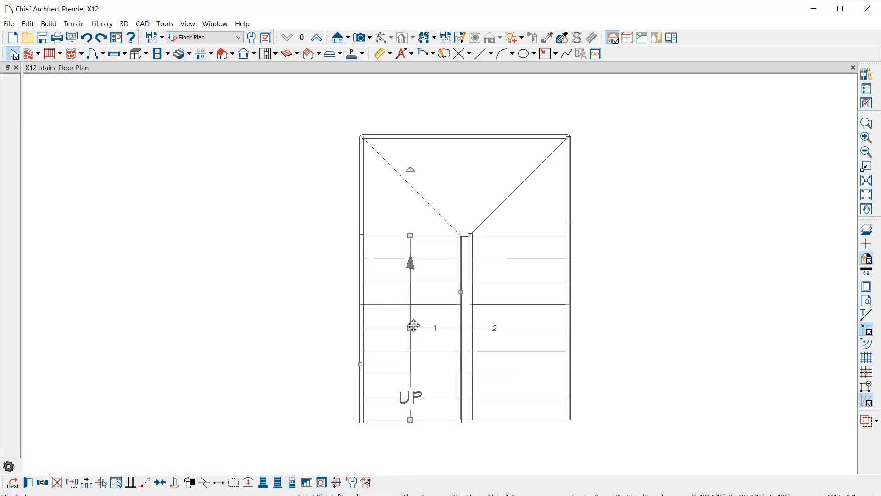
{"action": "mouse_move", "coordinate": [411, 235]}
{"action": "left_mouse_down"}
{"action": "mouse_move", "coordinate": [414, 300]}
{"action": "mouse_move", "coordinate": [408, 236]}
{"action": "left_mouse_up"}
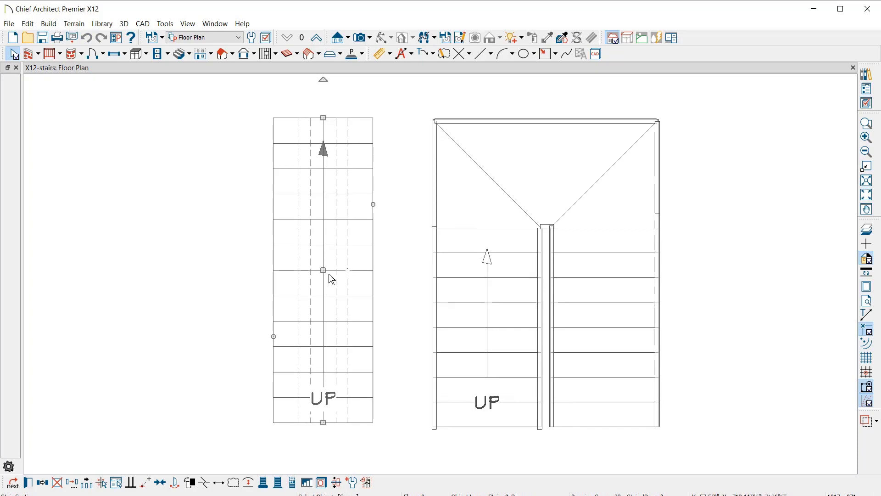
{"action": "mouse_move", "coordinate": [323, 270]}
{"action": "left_mouse_down"}
{"action": "mouse_move", "coordinate": [383, 270]}
{"action": "mouse_move", "coordinate": [316, 275]}
{"action": "left_mouse_up"}
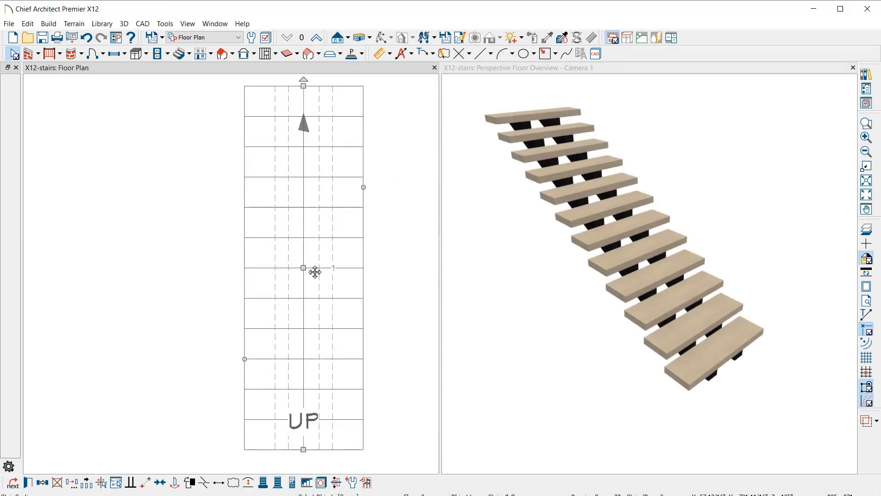
Step: In the straight stair's specifications, set the stringers to Trim Against Wall
{"action": "double_click", "coordinate": [315, 272]}
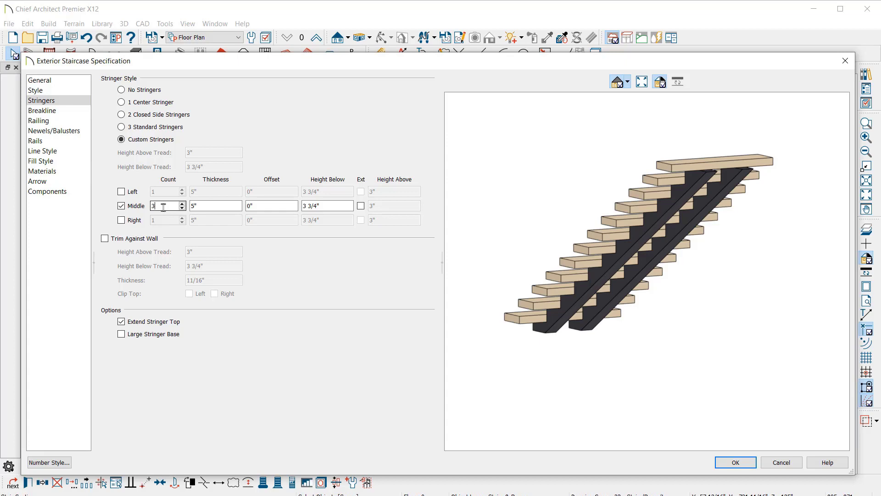
{"action": "mouse_move", "coordinate": [684, 316]}
{"action": "left_mouse_down"}
{"action": "mouse_move", "coordinate": [654, 323]}
{"action": "mouse_move", "coordinate": [684, 323]}
{"action": "left_mouse_up"}
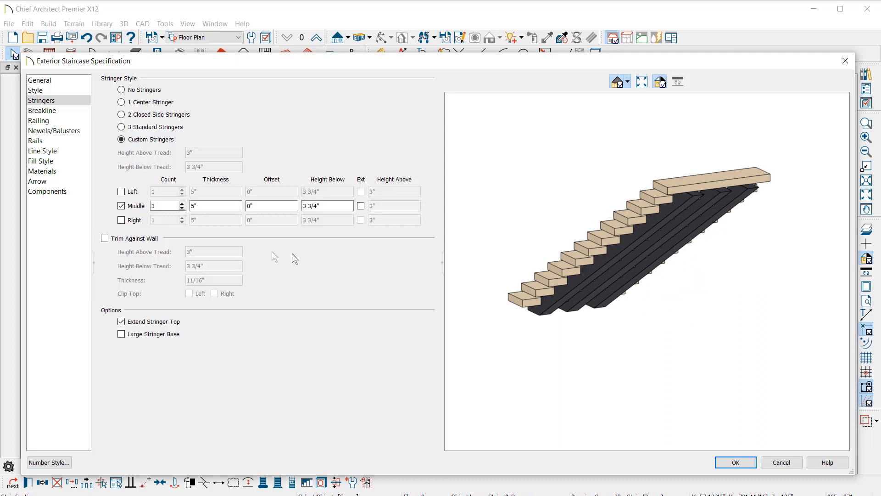
{"action": "left_click", "coordinate": [105, 239]}
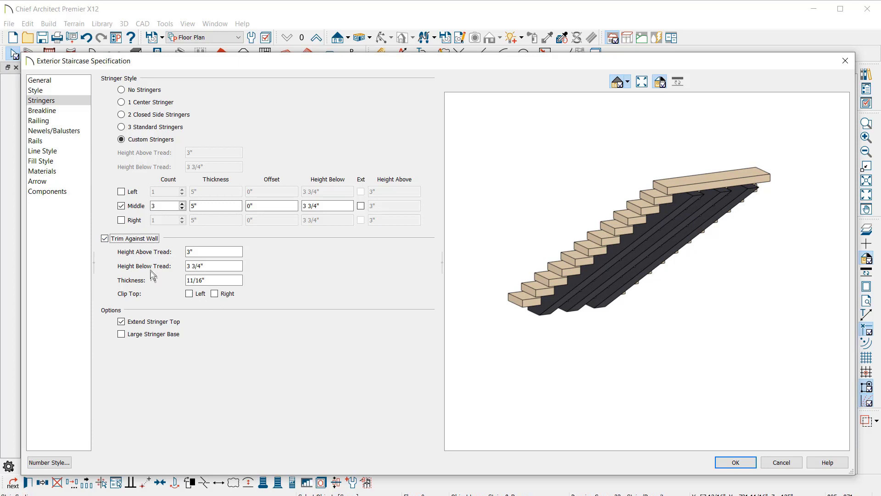
Step: Review the riser, stringer and wall trim materials on the stair's Materials page
{"action": "left_click", "coordinate": [78, 172]}
{"action": "left_click", "coordinate": [138, 161]}
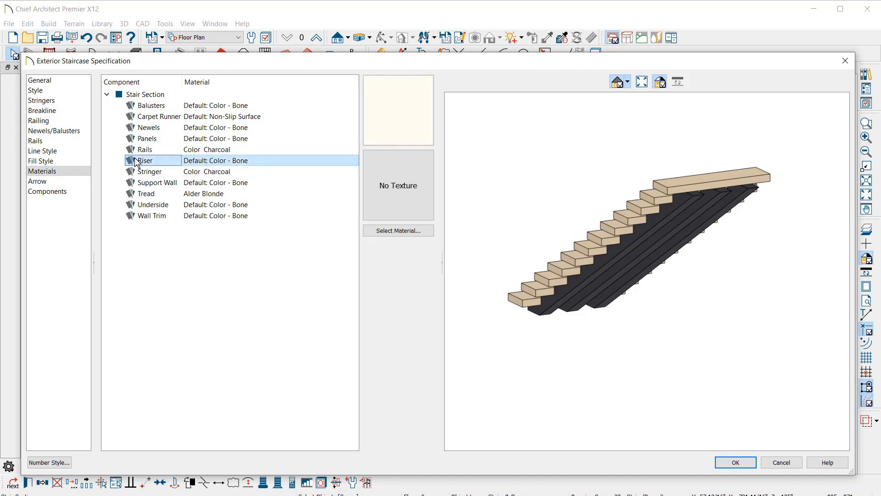
{"action": "left_click", "coordinate": [146, 172]}
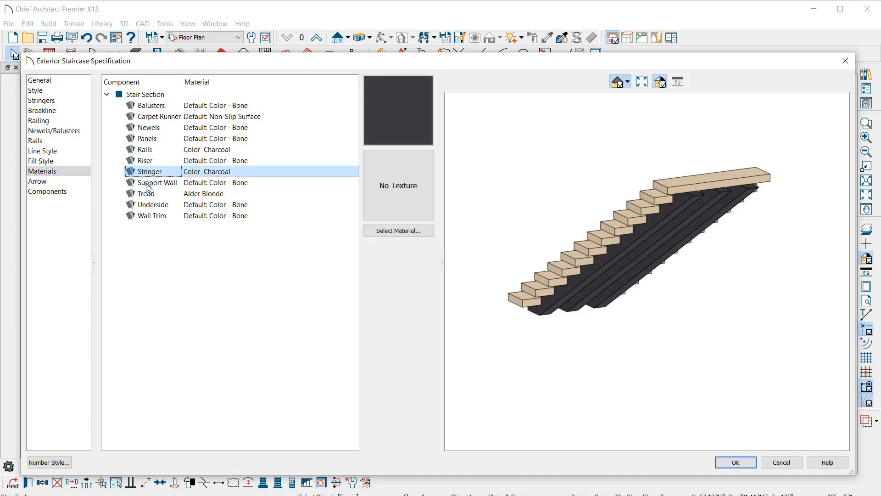
{"action": "left_click", "coordinate": [147, 218]}
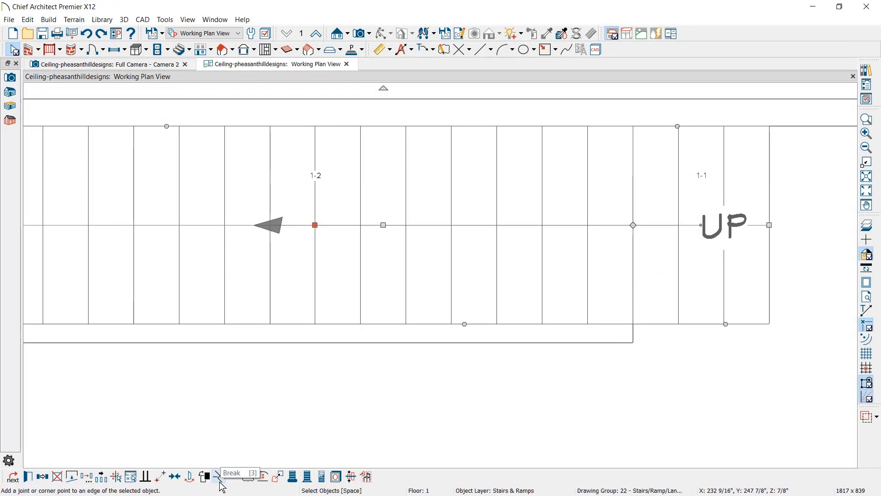
Step: Make a complete break in the stair and widen the UP section downward
{"action": "key", "text": "Escape"}
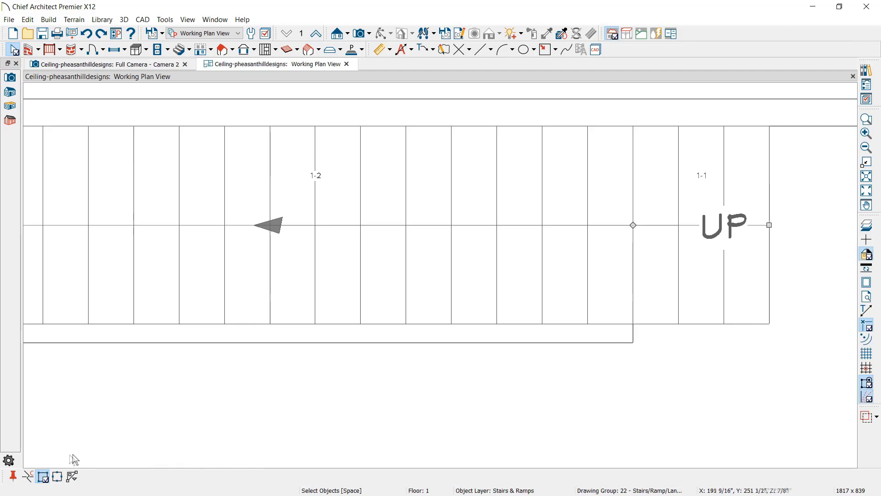
{"action": "left_click", "coordinate": [28, 476]}
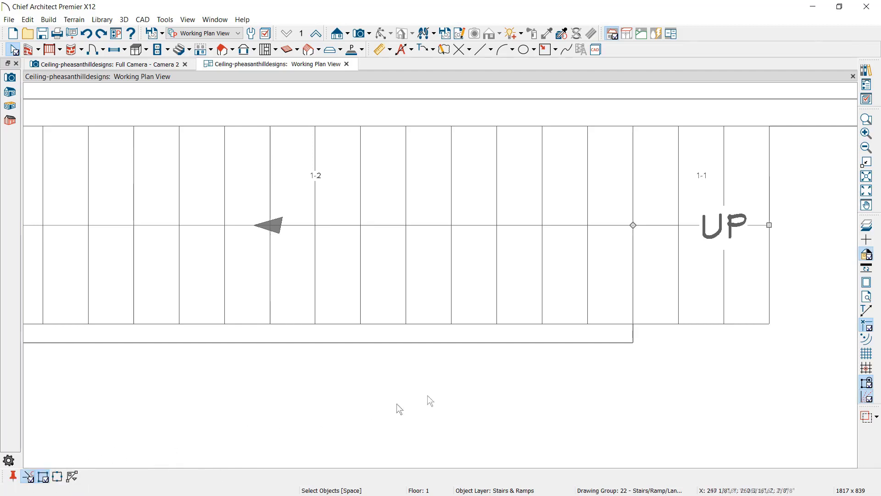
{"action": "left_click", "coordinate": [633, 306]}
{"action": "left_click_drag", "start_coordinate": [735, 323], "coordinate": [642, 342]}
Step: Show the living room 3D camera view tiled side by side with the plan
{"action": "key", "text": "Escape"}
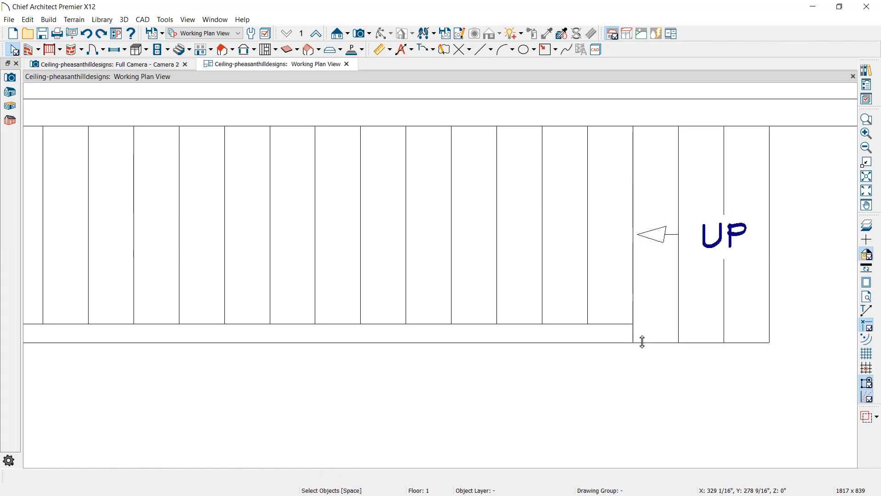
{"action": "left_click", "coordinate": [169, 64]}
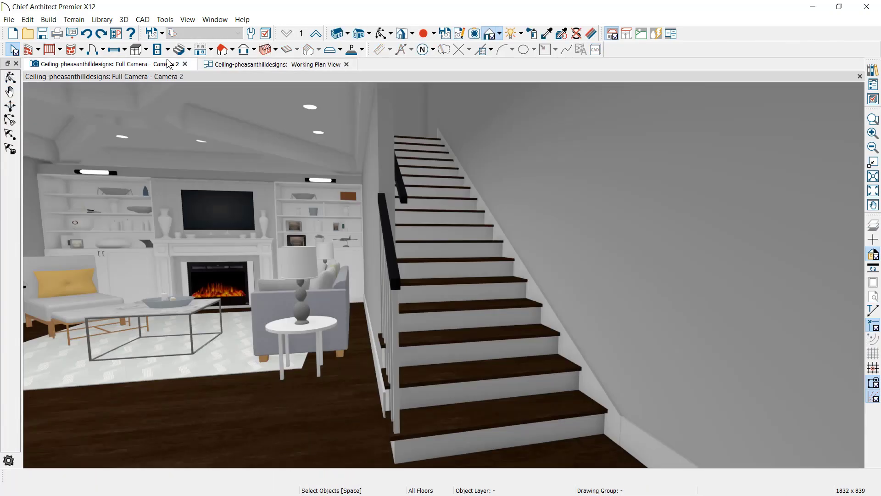
{"action": "key", "text": "ctrl+shift+v"}
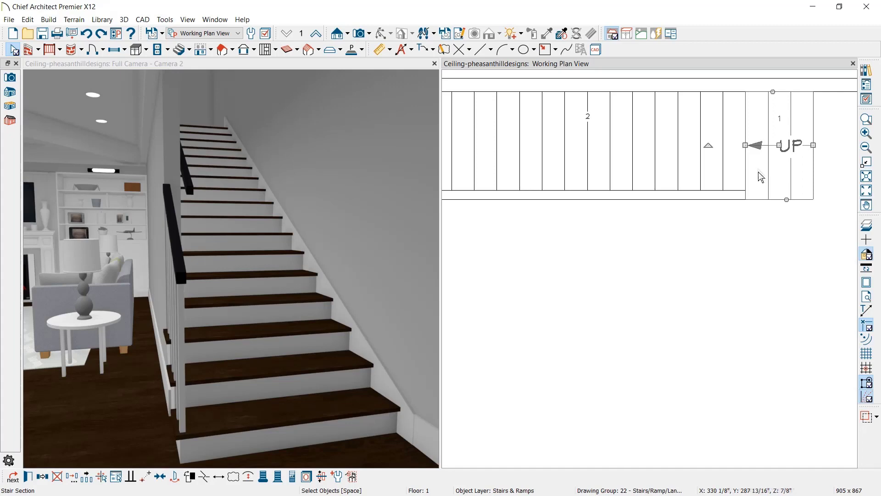
Step: Adjust the stair's starting end, break the wall below it into two, and open its specifications
{"action": "mouse_move", "coordinate": [746, 145]}
{"action": "left_mouse_down"}
{"action": "mouse_move", "coordinate": [768, 147]}
{"action": "mouse_move", "coordinate": [745, 150]}
{"action": "left_mouse_up"}
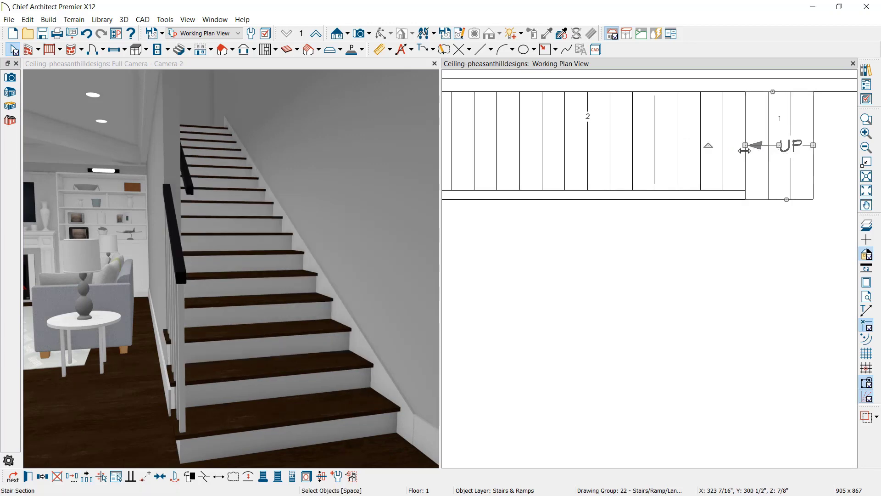
{"action": "left_click", "coordinate": [752, 196]}
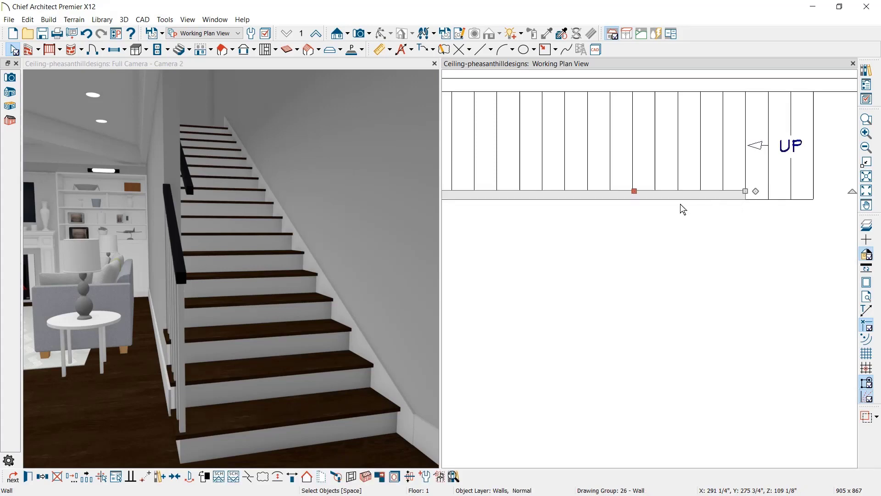
{"action": "left_click", "coordinate": [248, 477]}
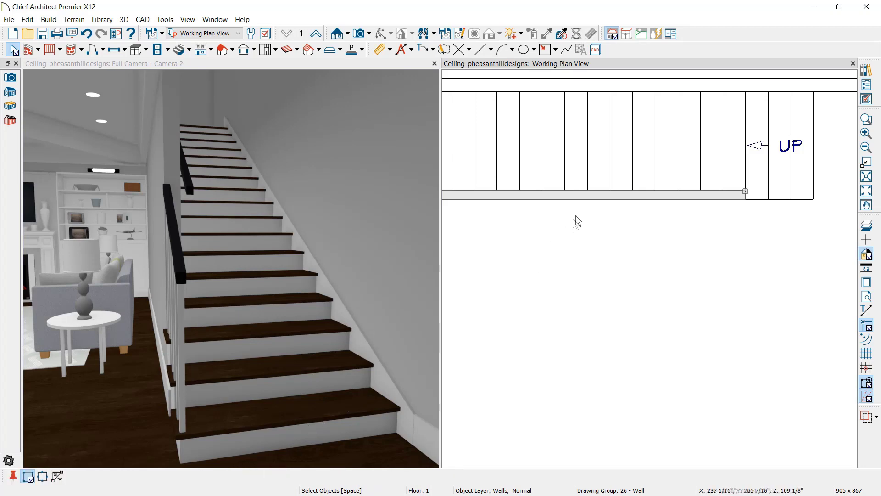
{"action": "left_click", "coordinate": [583, 202]}
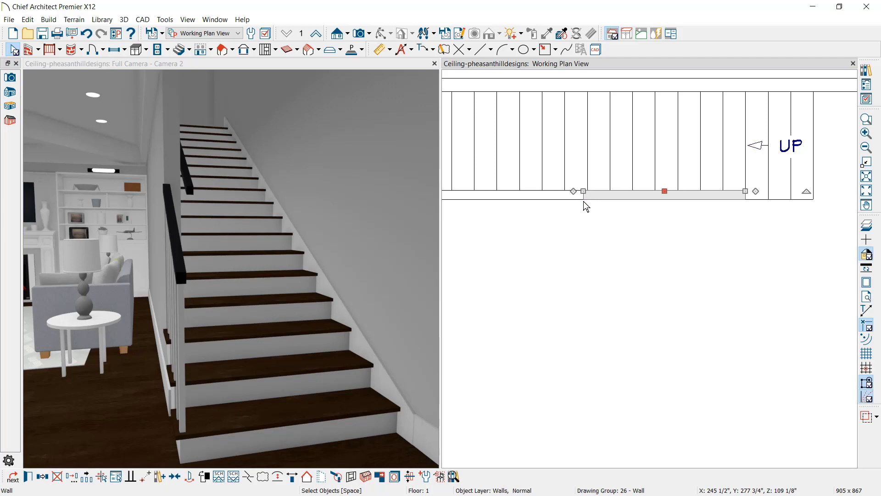
{"action": "double_click", "coordinate": [583, 201]}
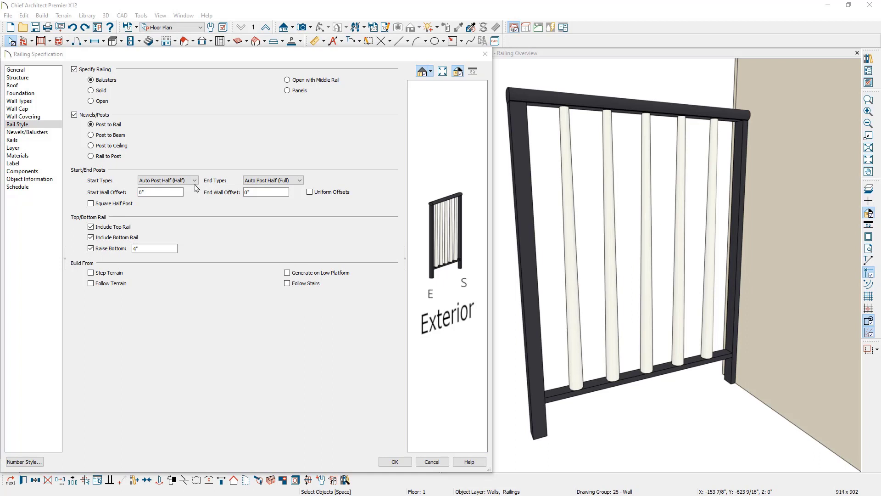
Step: Set the railing Start Type to Full Post with a 4" start wall offset and apply
{"action": "left_click", "coordinate": [196, 182]}
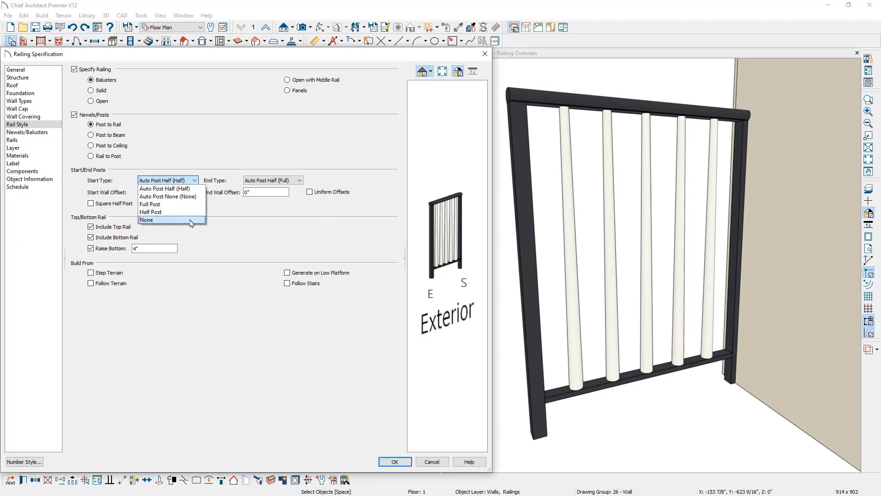
{"action": "left_click", "coordinate": [195, 205]}
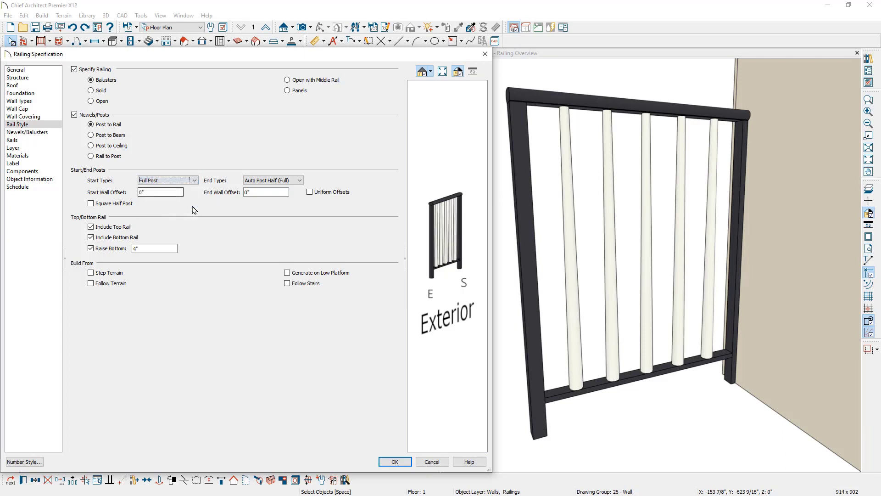
{"action": "key", "text": "Tab"}
{"action": "type", "text": "4\""}
{"action": "key", "text": "Return"}
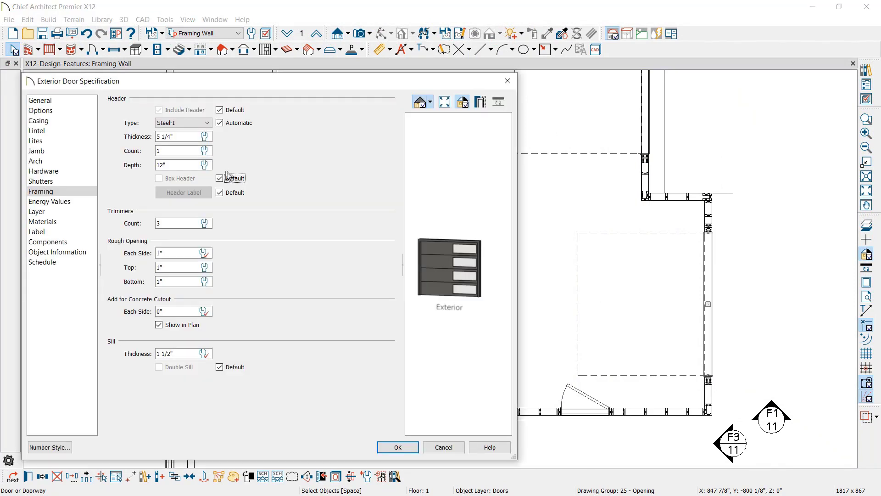
Step: Replace the door's default header with a Box Header and accept the framing changes
{"action": "left_click", "coordinate": [220, 179]}
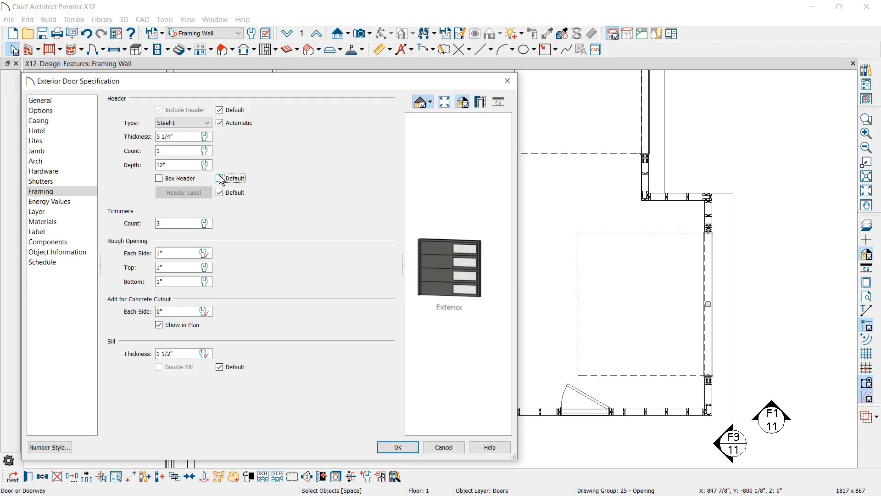
{"action": "left_click", "coordinate": [160, 179]}
{"action": "left_click", "coordinate": [398, 447]}
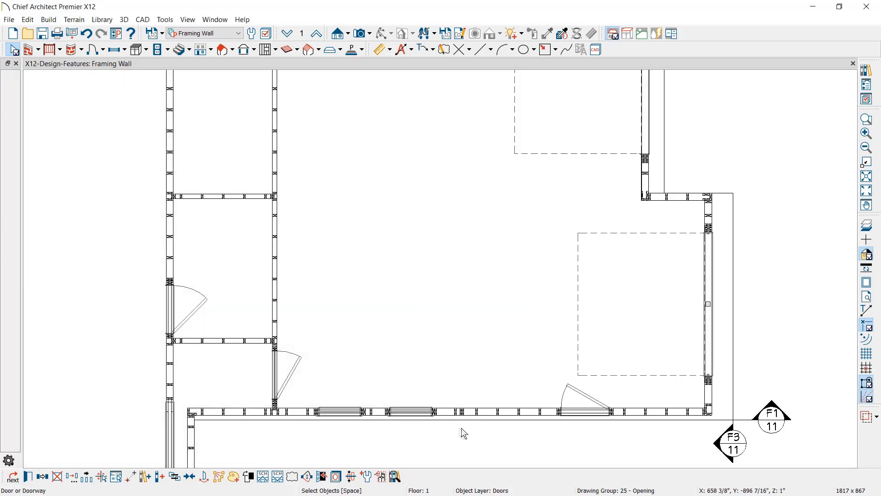
Step: Open the F3 garage wall framing elevation and view the header's Object Information
{"action": "double_click", "coordinate": [726, 444]}
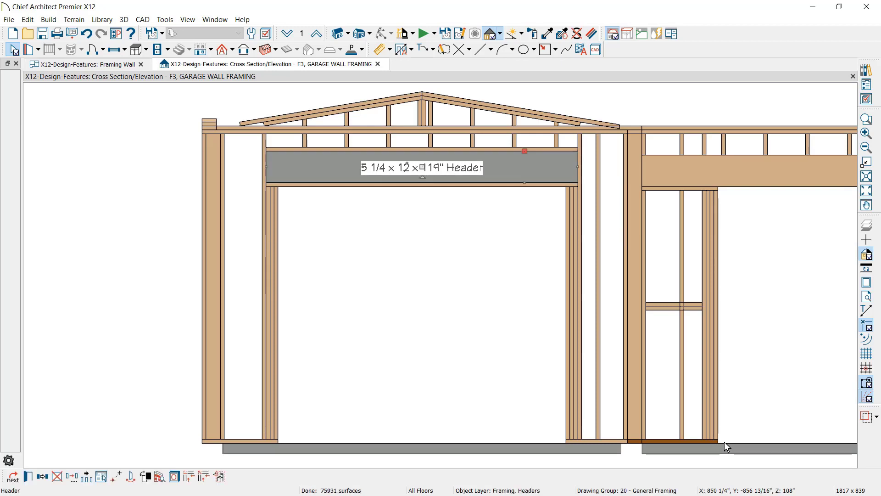
{"action": "key", "text": "Return"}
{"action": "left_click", "coordinate": [83, 148]}
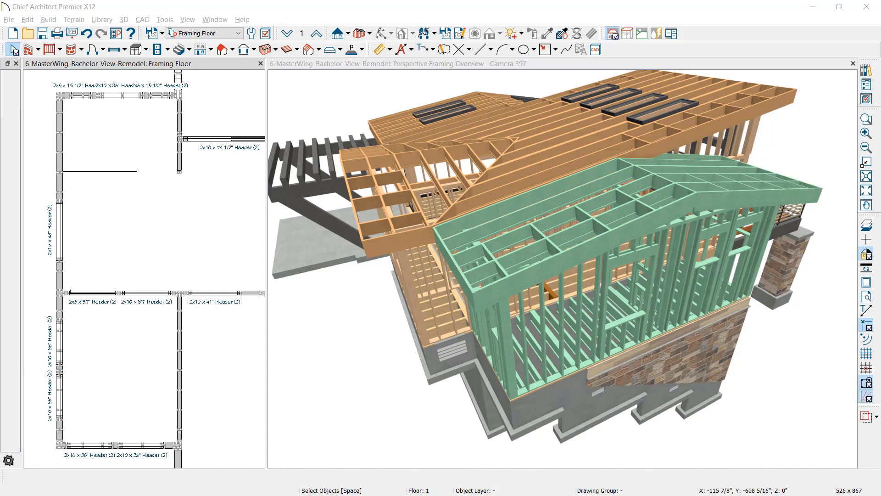
Step: Delete the wall framing and build floor framing for the lower-left room in a new framing group
{"action": "key", "text": "Delete"}
{"action": "left_click", "coordinate": [139, 412]}
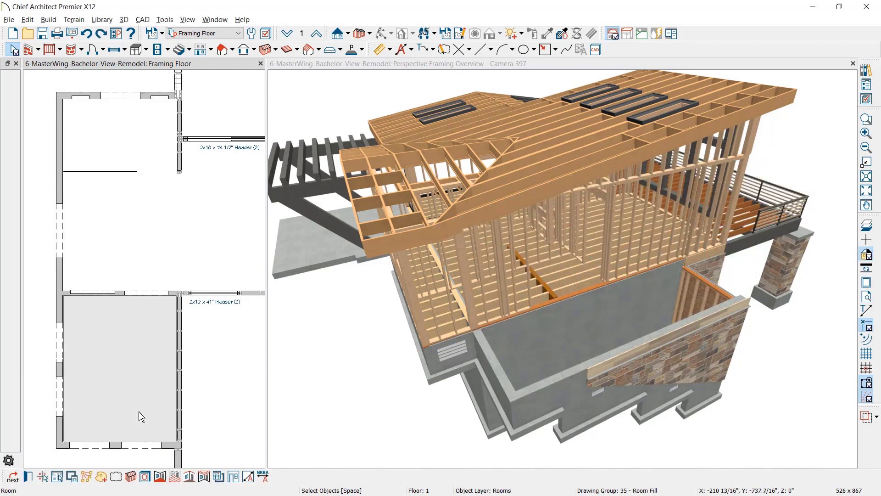
{"action": "left_click", "coordinate": [131, 476]}
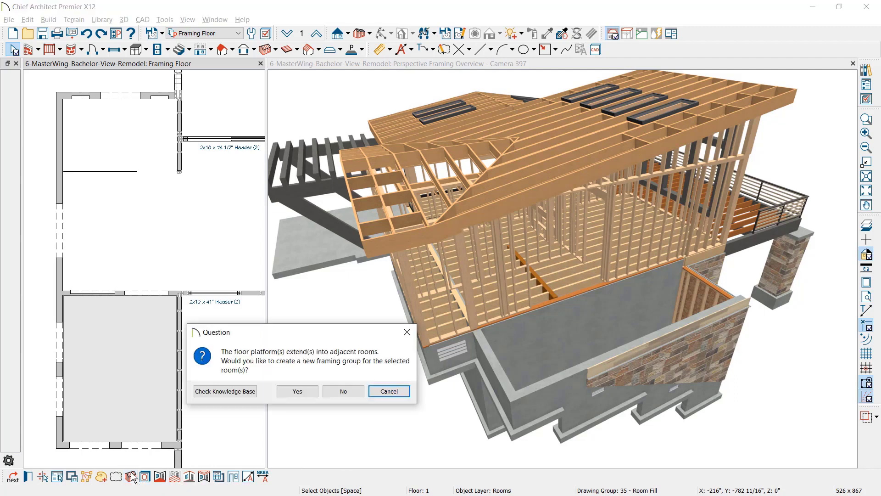
{"action": "left_click", "coordinate": [312, 396]}
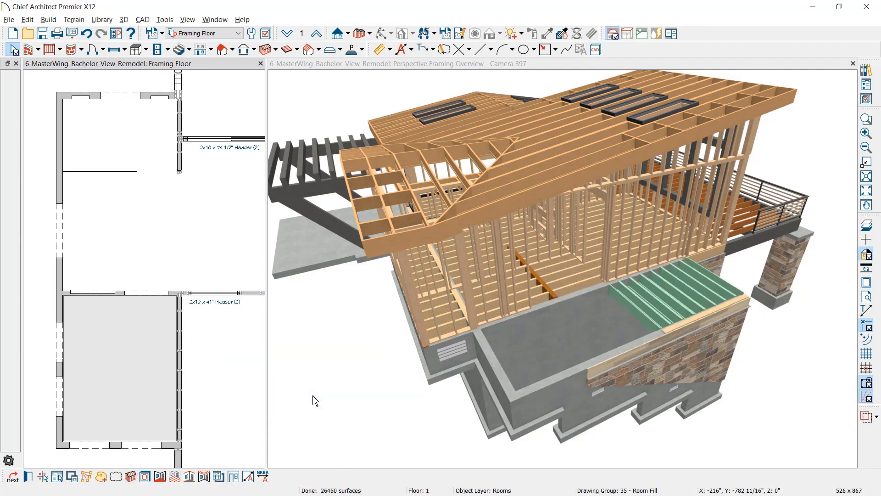
Step: Build floor framing for the middle and top rooms, then open the room's Structure settings
{"action": "left_click", "coordinate": [142, 262]}
{"action": "left_click", "coordinate": [139, 142], "text": "shift"}
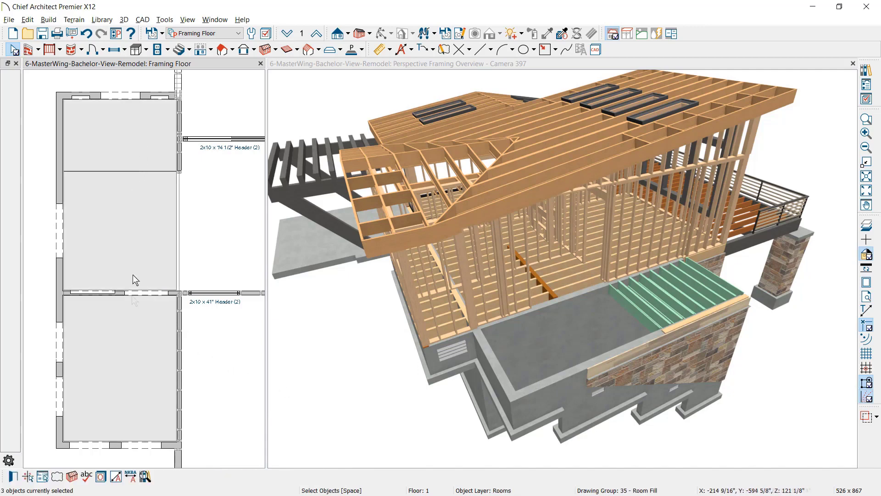
{"action": "left_click", "coordinate": [75, 476]}
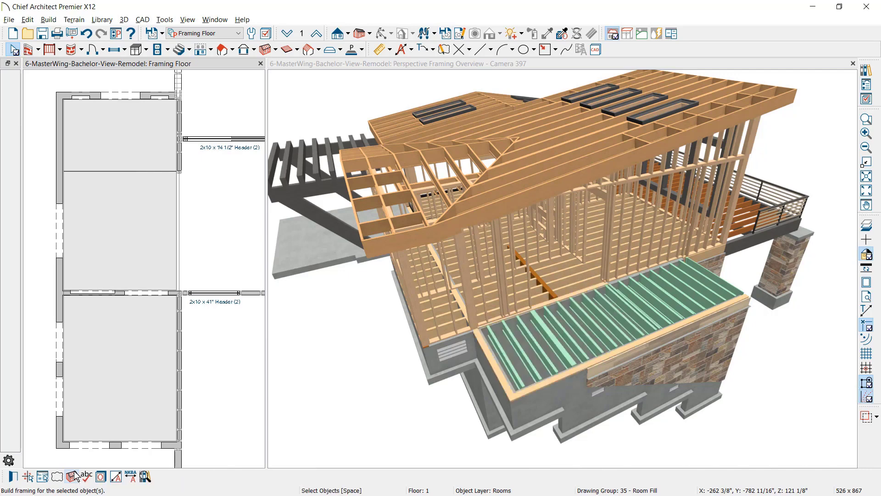
{"action": "left_click", "coordinate": [14, 477]}
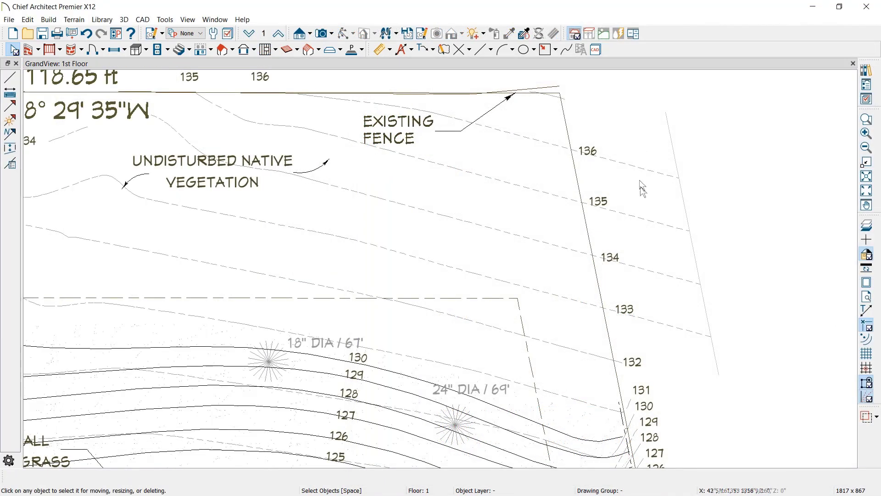
{"action": "left_click", "coordinate": [613, 338]}
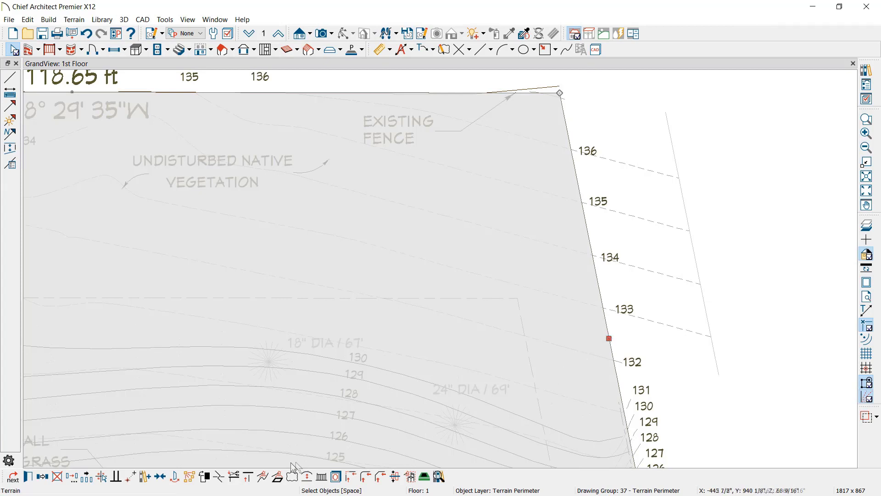
{"action": "left_click", "coordinate": [235, 480]}
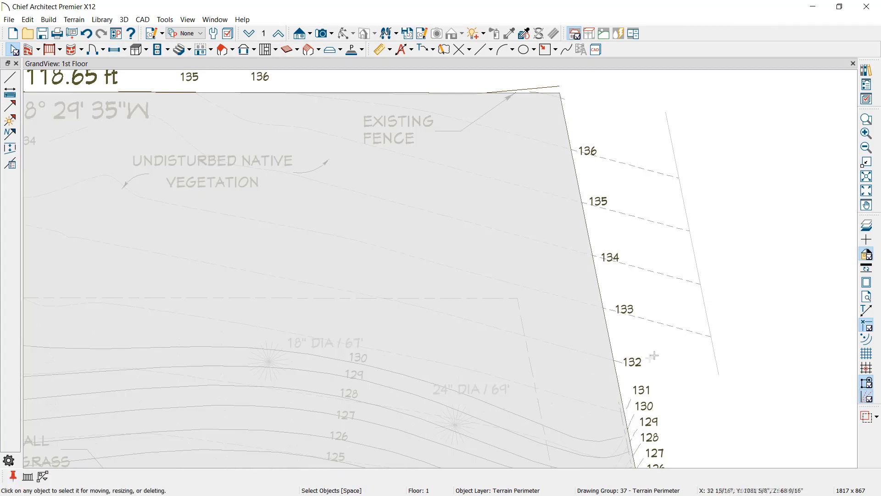
{"action": "left_click_drag", "start_coordinate": [668, 348], "coordinate": [636, 148]}
{"action": "left_click", "coordinate": [636, 147]}
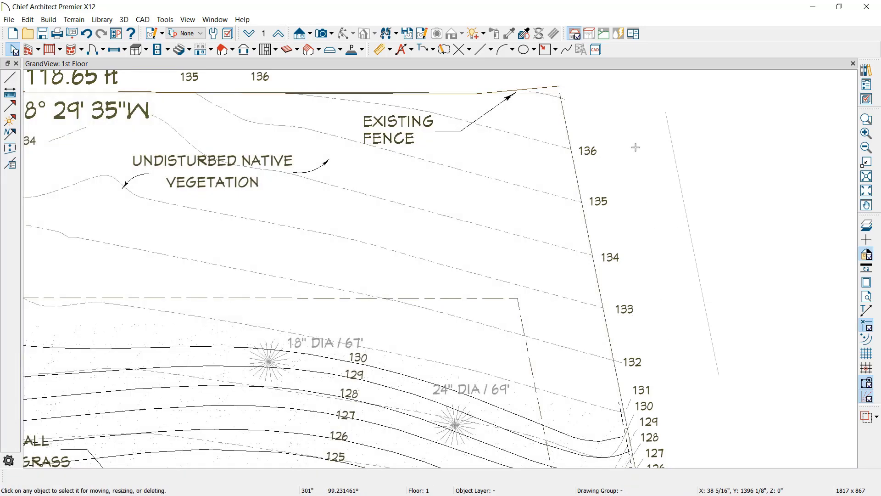
{"action": "left_click", "coordinate": [673, 148]}
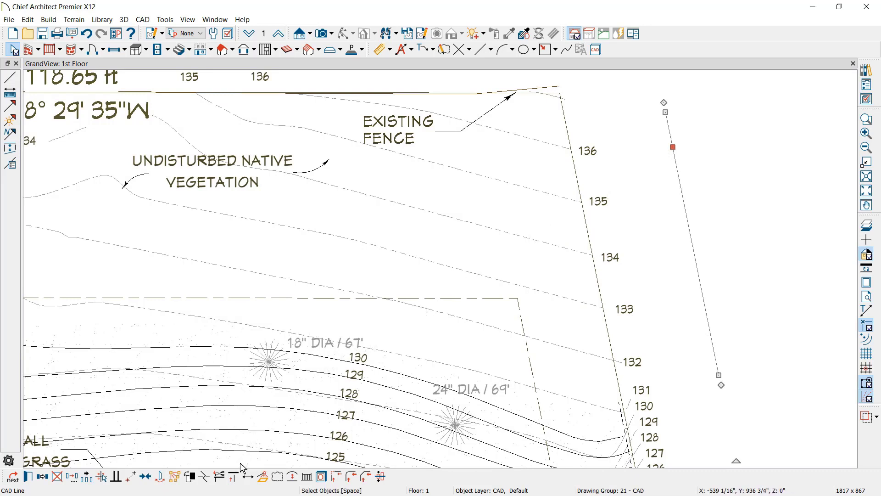
{"action": "left_click", "coordinate": [522, 264]}
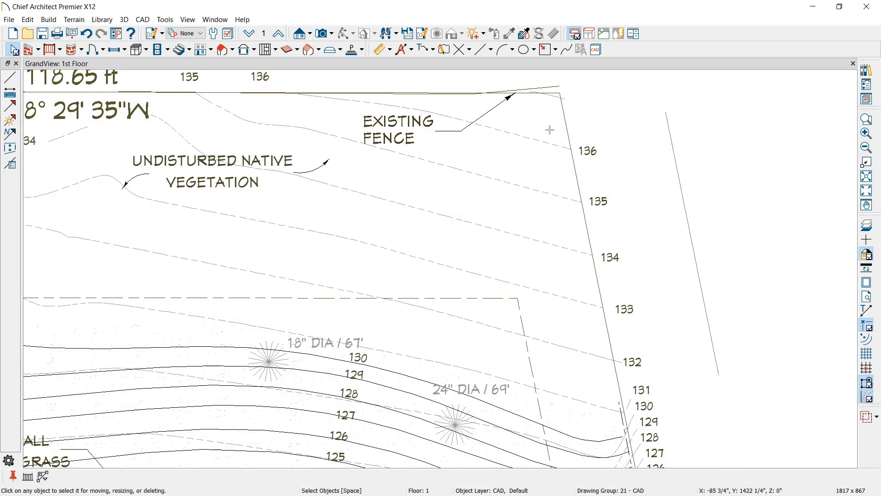
{"action": "left_click_drag", "start_coordinate": [549, 130], "coordinate": [568, 313]}
{"action": "key", "text": "Escape"}
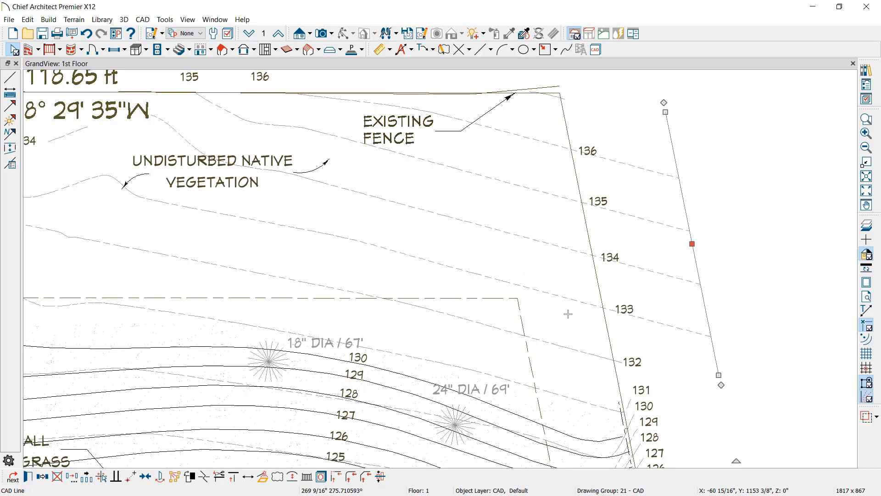